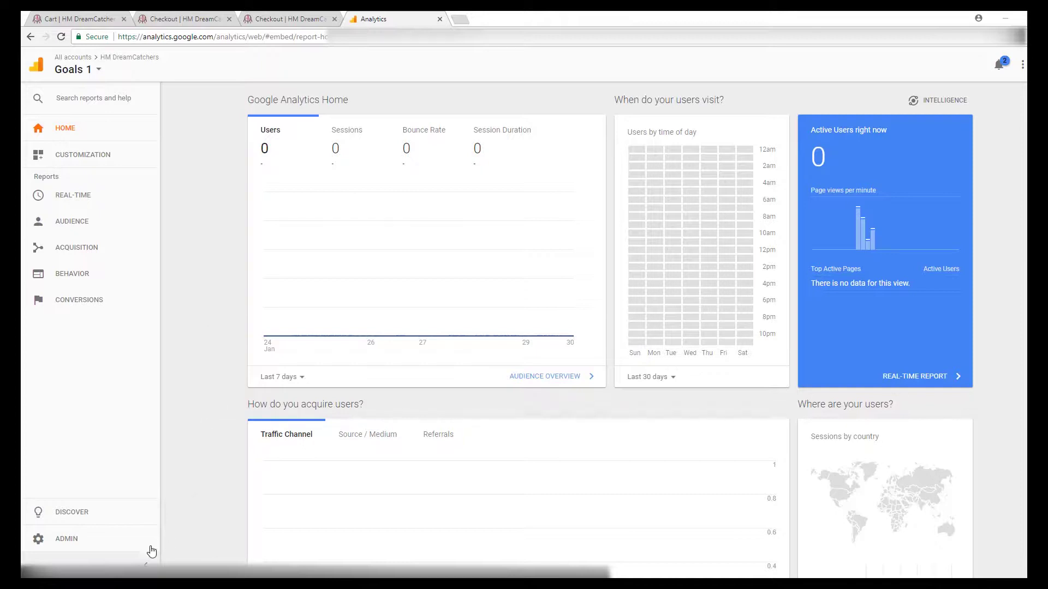
- From Admin, open the Goals list for the Goals 1 view
left_click(66, 540)
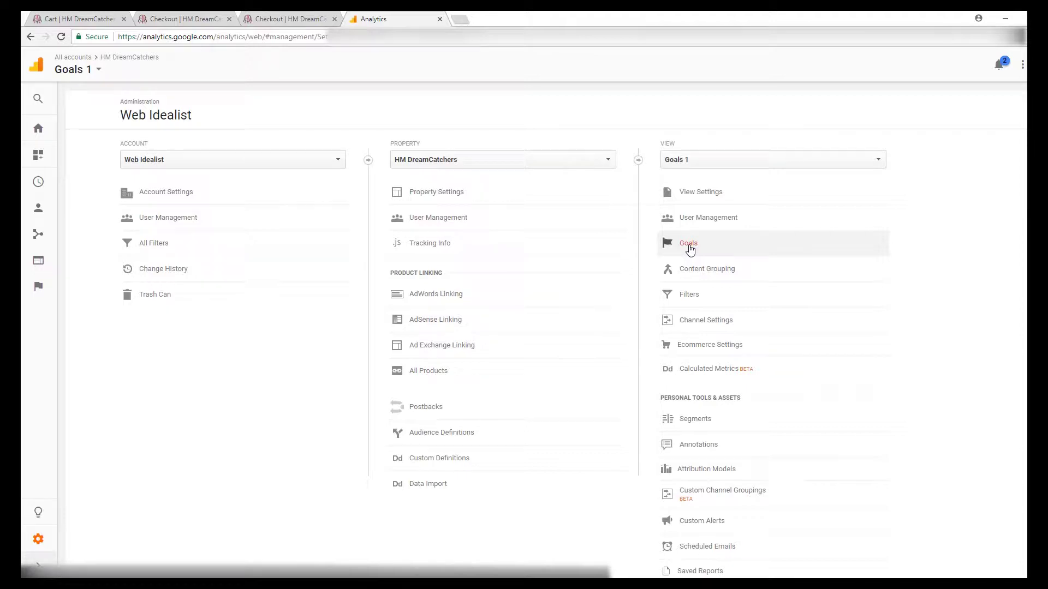
left_click(689, 245)
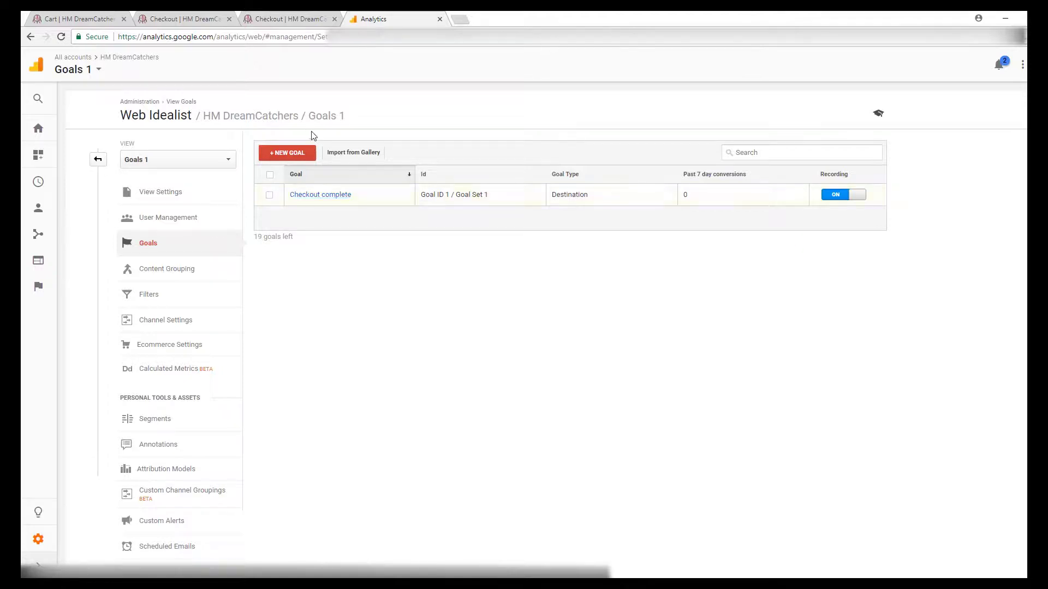
- Draft a new goal from the Checkout complete template, named 'Checkout complete with funnel'
left_click(289, 153)
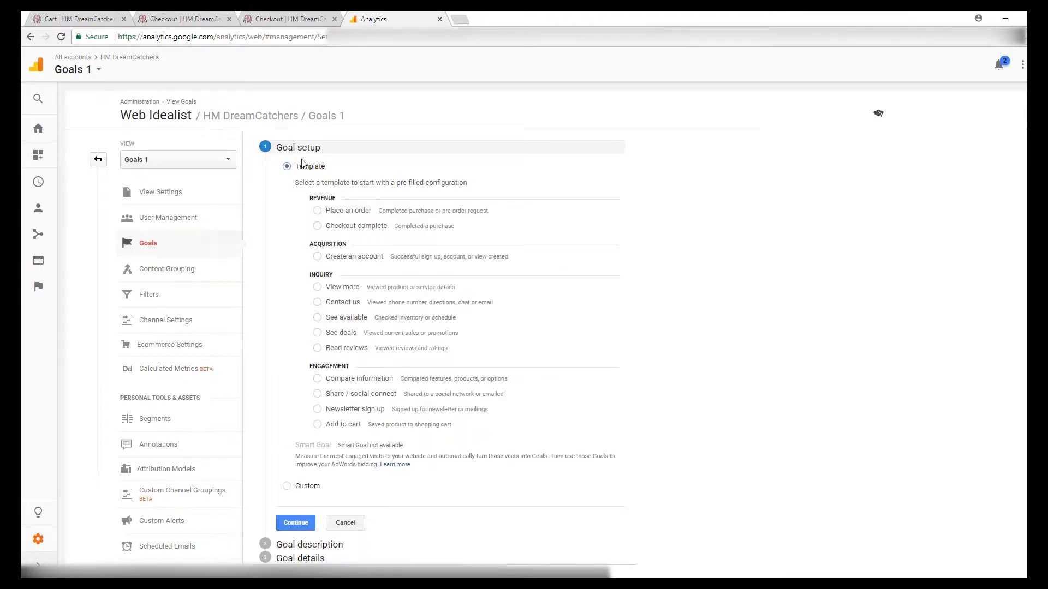
left_click(318, 227)
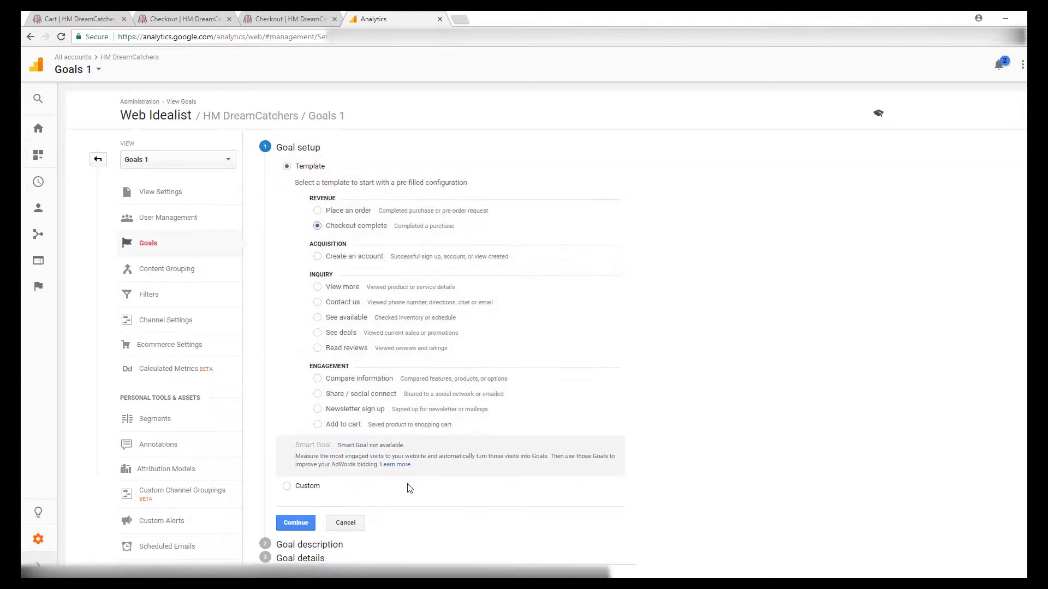
left_click(292, 527)
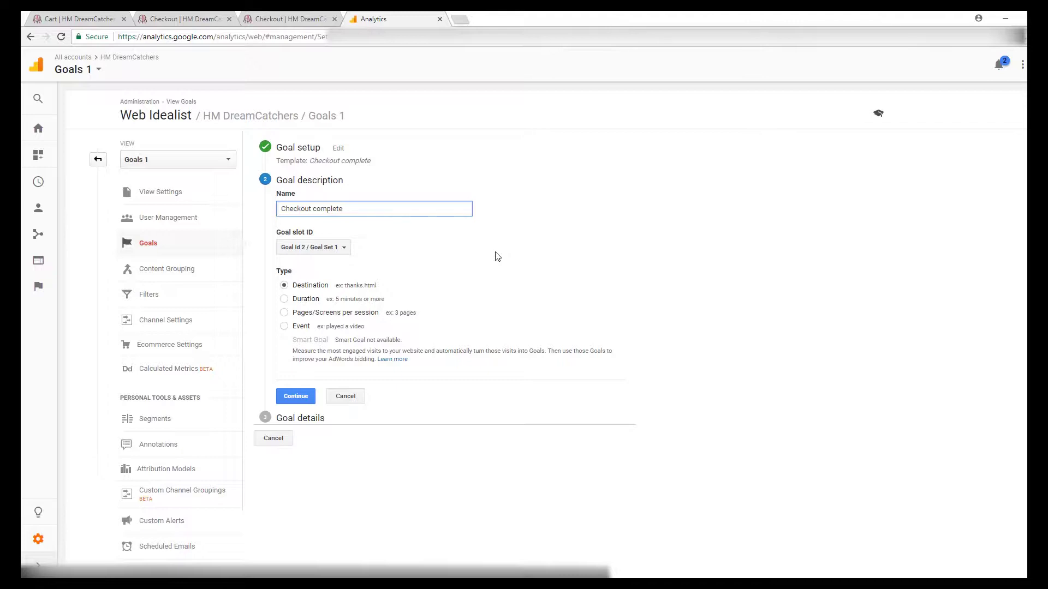
type("with funnel")
left_click(295, 397)
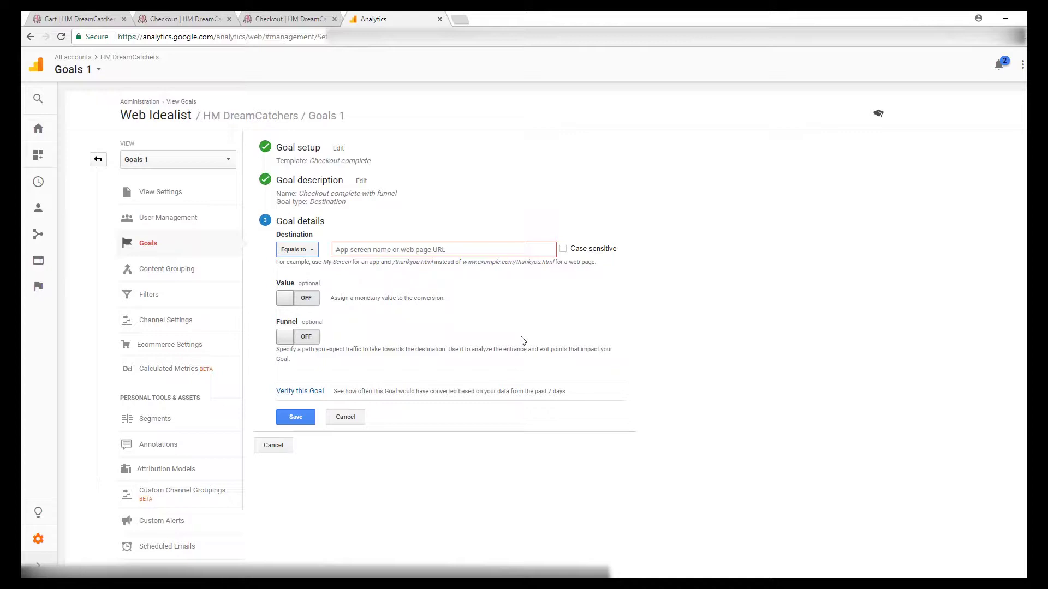
left_click(391, 248)
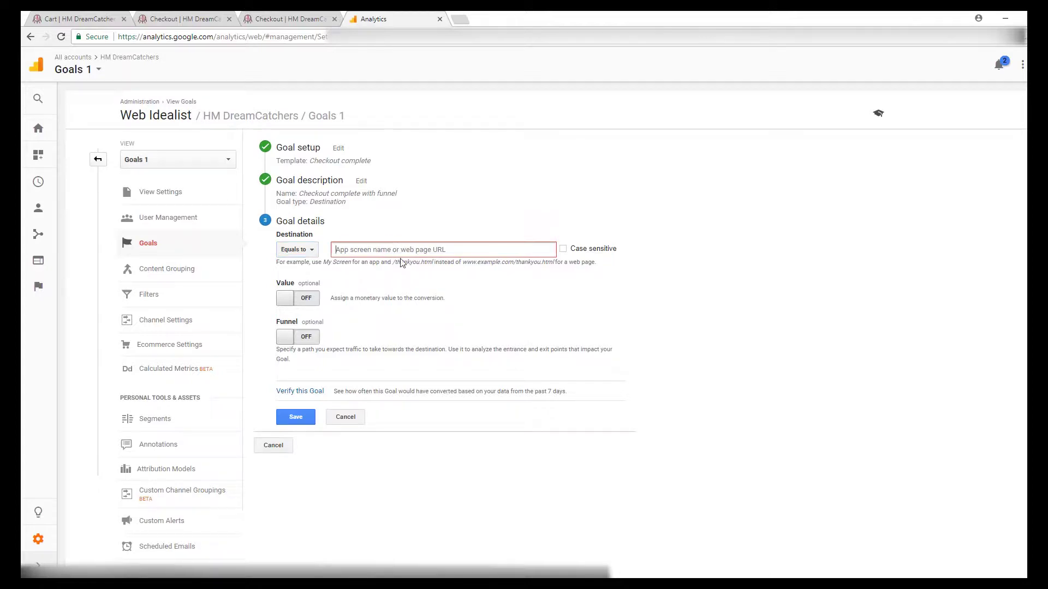
left_click(284, 15)
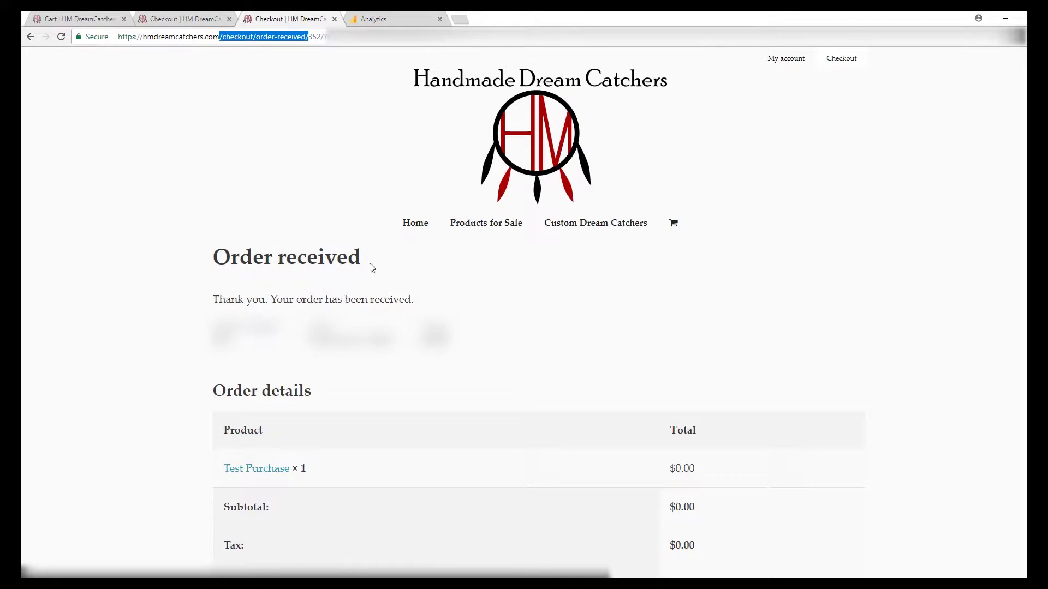
- Copy the /checkout/order-received/ path from the store's Order received page address
left_click(298, 96)
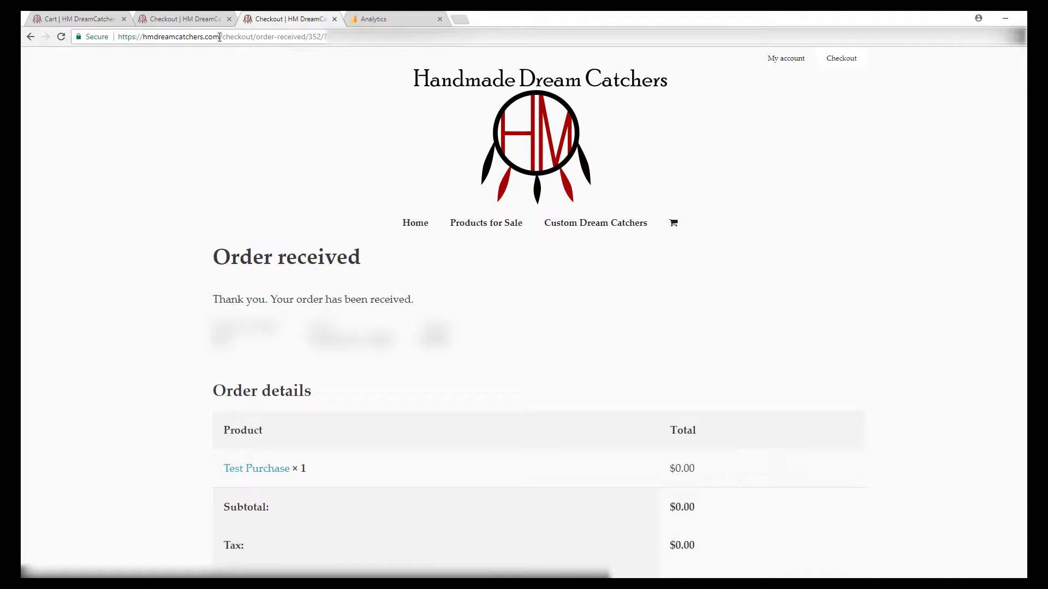
left_click_drag(220, 37, 310, 36)
key("ctrl+c")
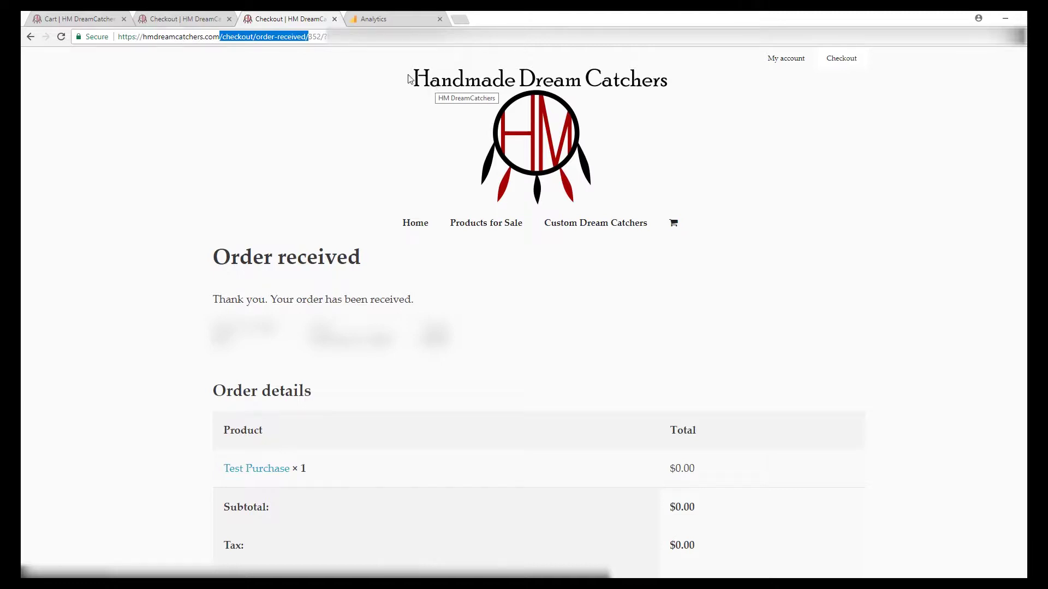
- Set the destination to 'Begins with' /checkout/order-received/, leaving the goal value off
left_click(382, 18)
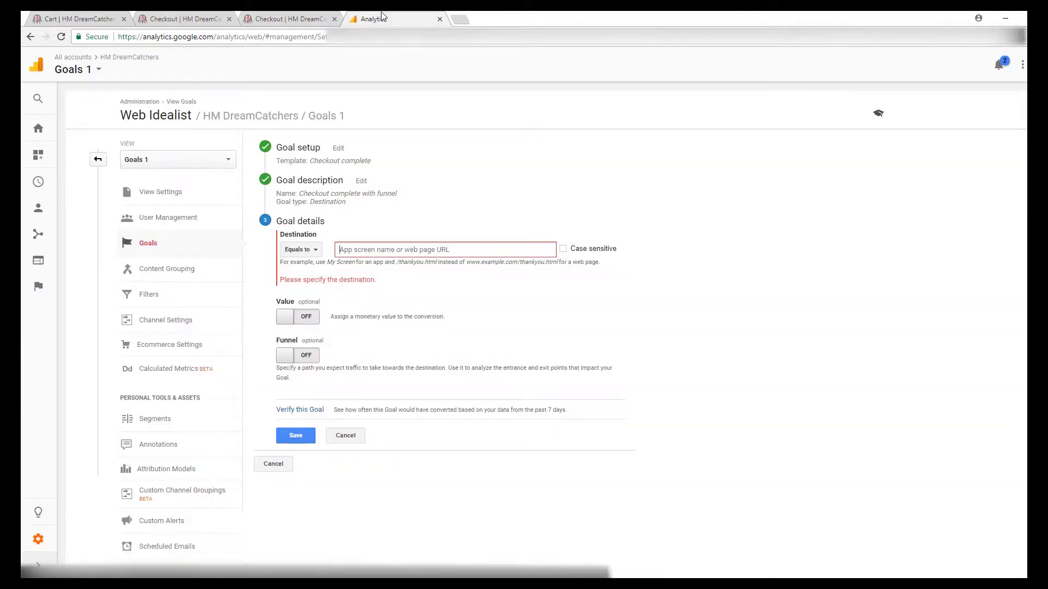
left_click(362, 252)
key("ctrl+v")
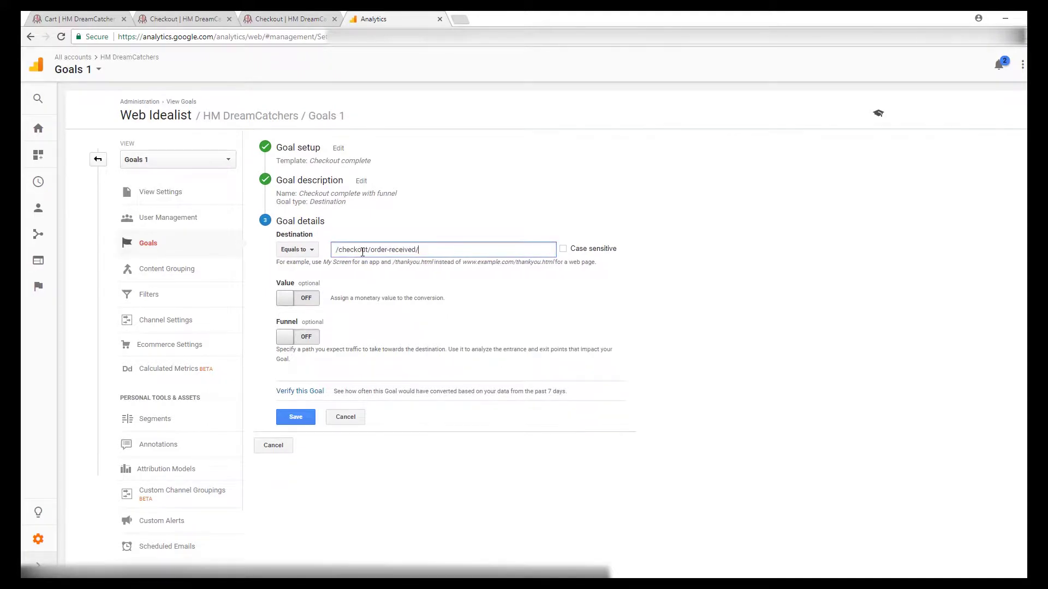
left_click(311, 251)
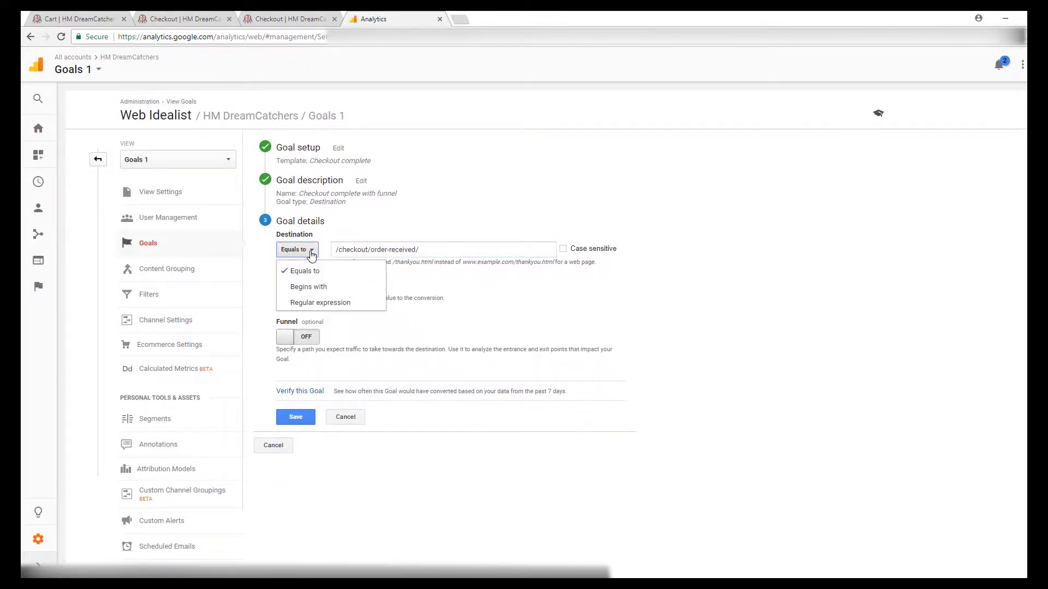
left_click(321, 289)
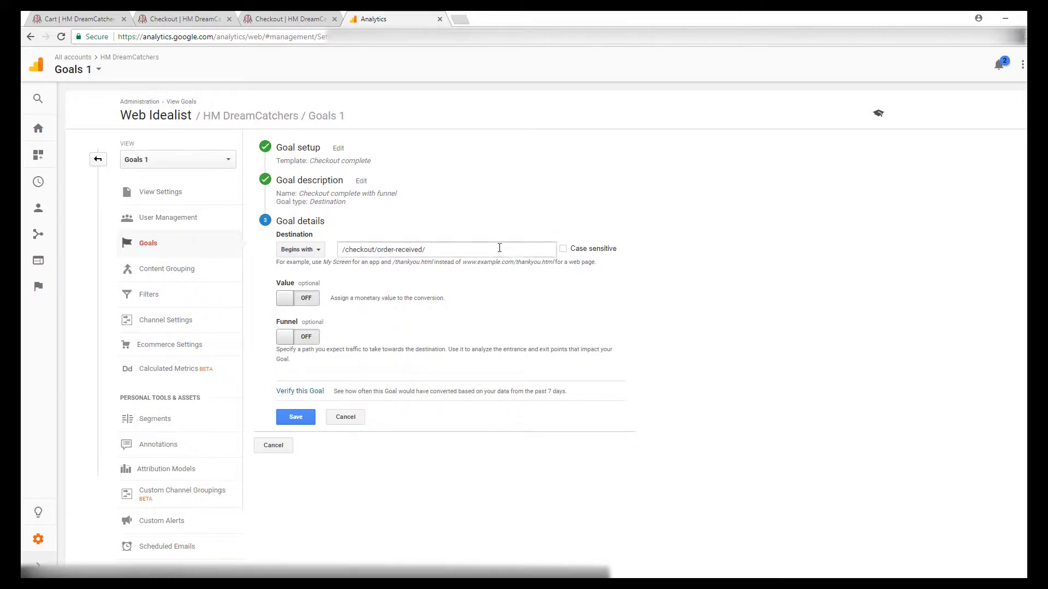
left_click(311, 252)
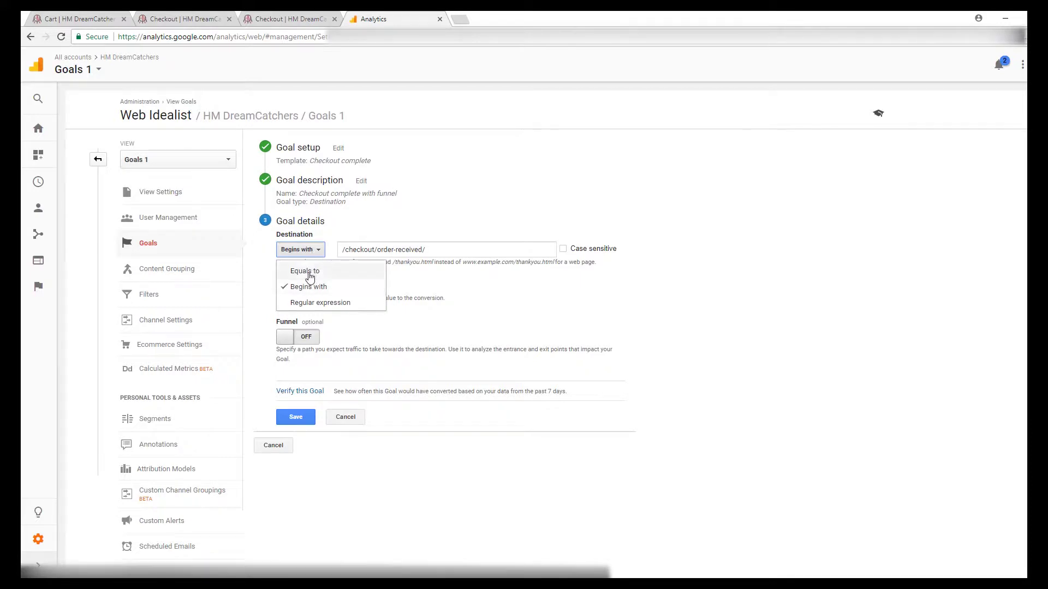
left_click(747, 324)
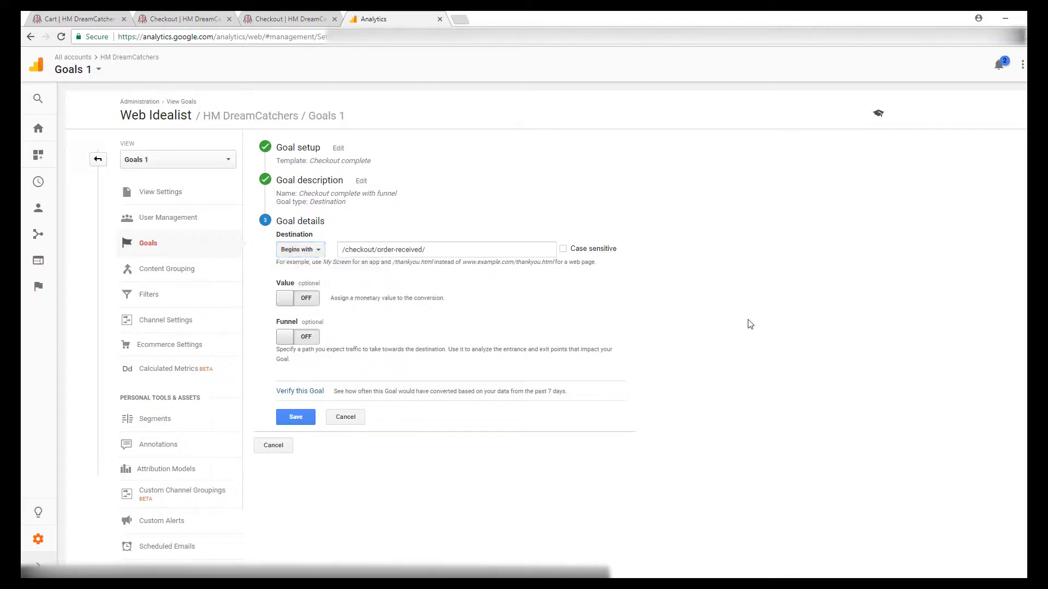
left_click(290, 301)
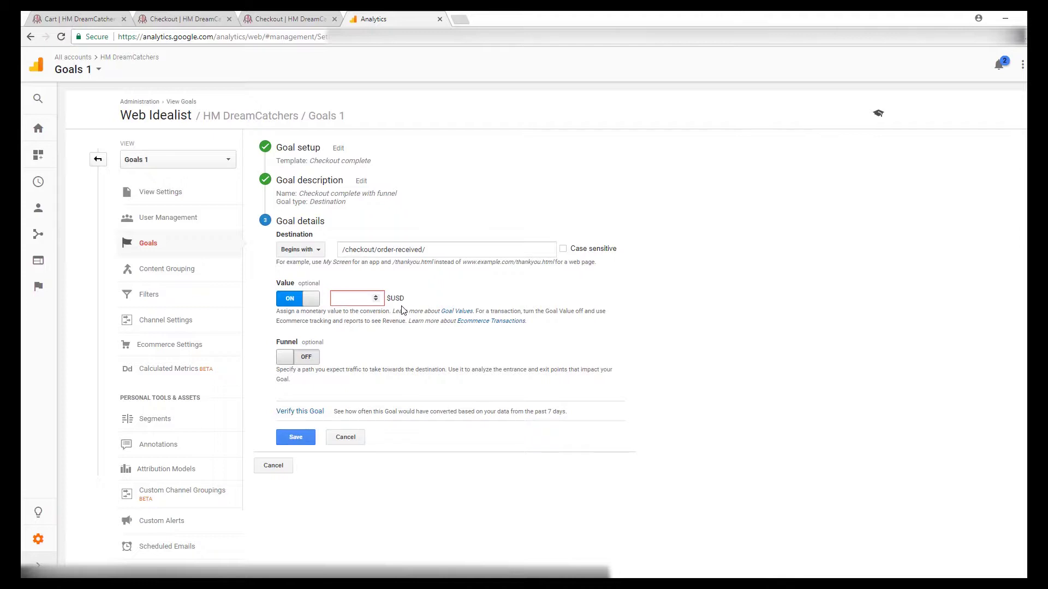
left_click(311, 303)
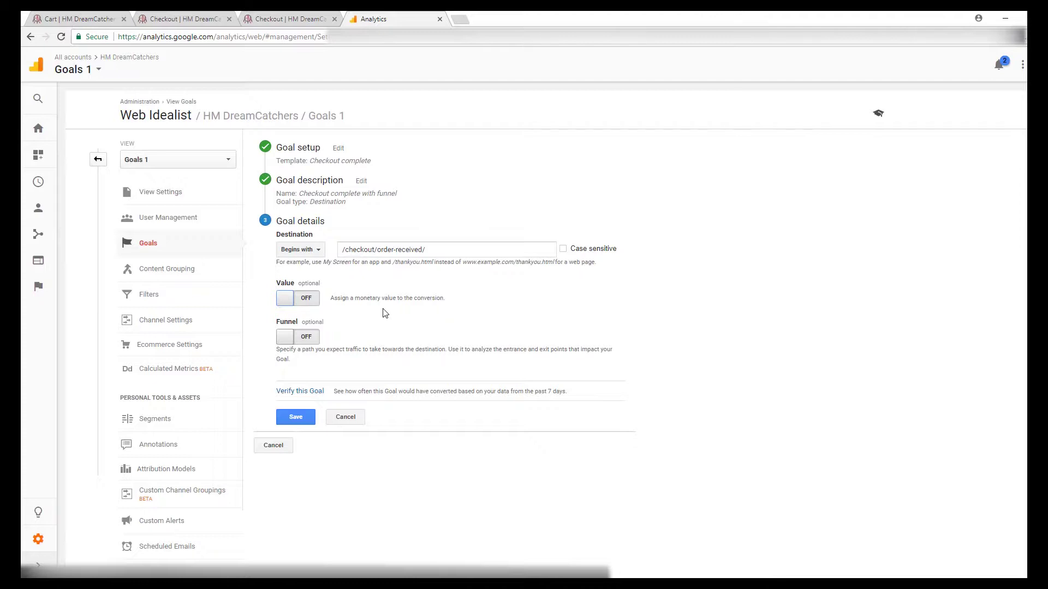
- Turn on the funnel and name its first step Cart
left_click(300, 342)
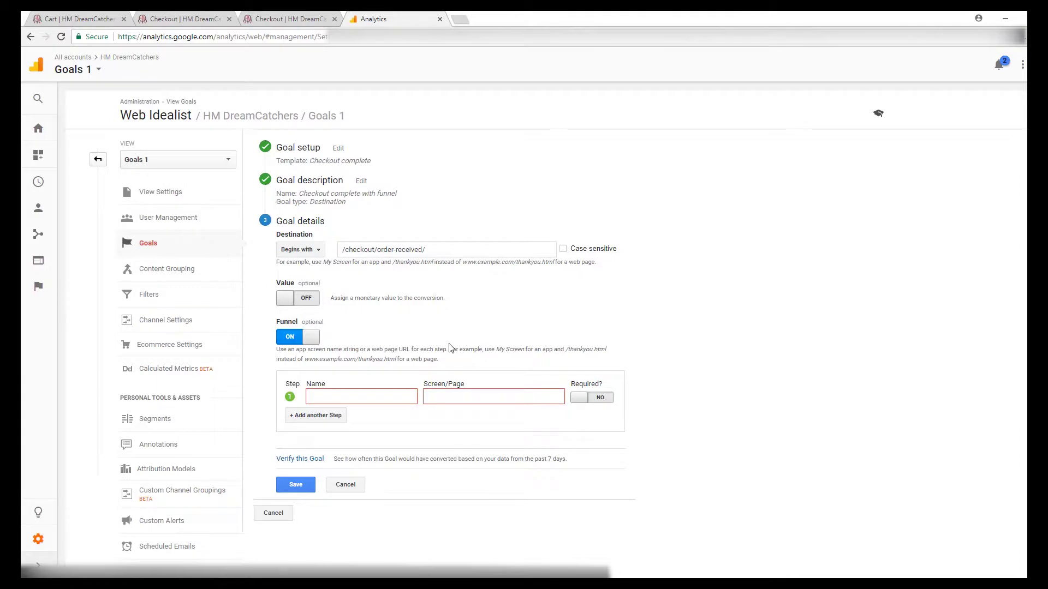
left_click(375, 402)
type("Cart")
left_click(451, 399)
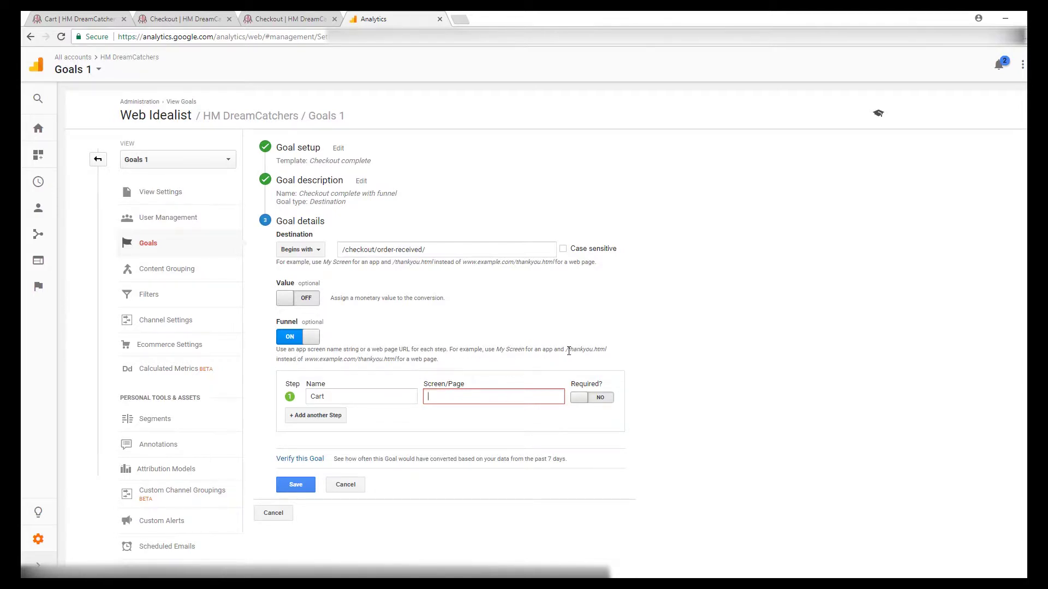
- Paste /cart/ from the store's cart page as step 1's page, then add a second step
left_click(87, 19)
left_click_drag(219, 36, 249, 37)
key("ctrl+c")
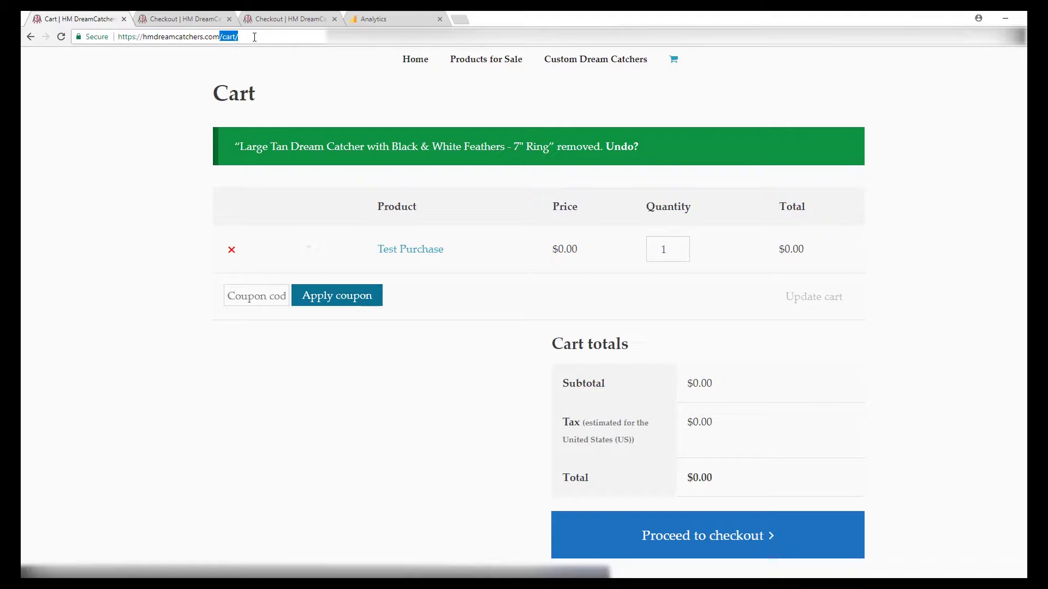
left_click(384, 19)
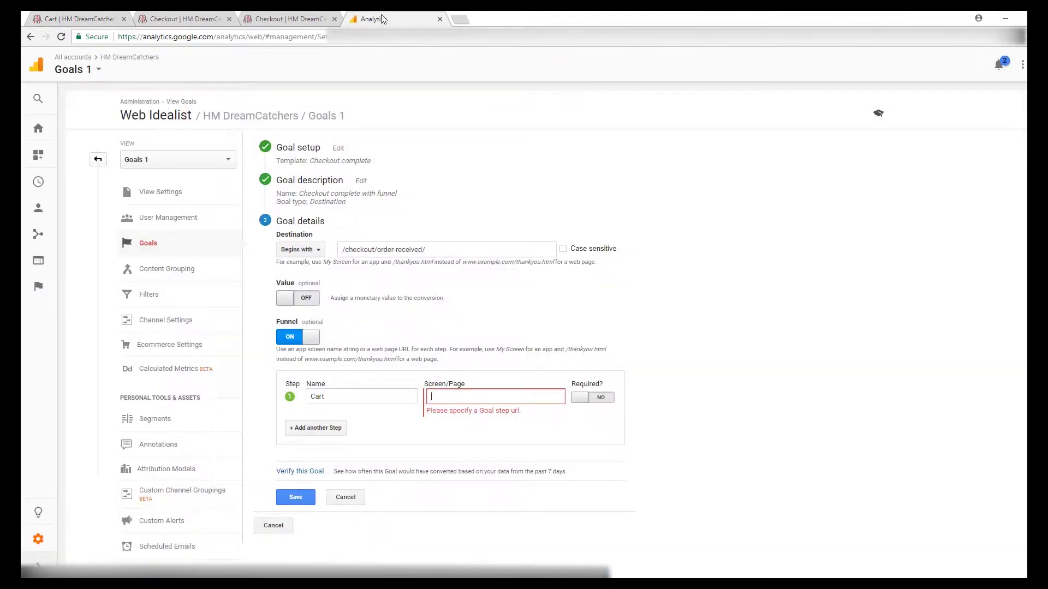
left_click(477, 394)
key("ctrl+v")
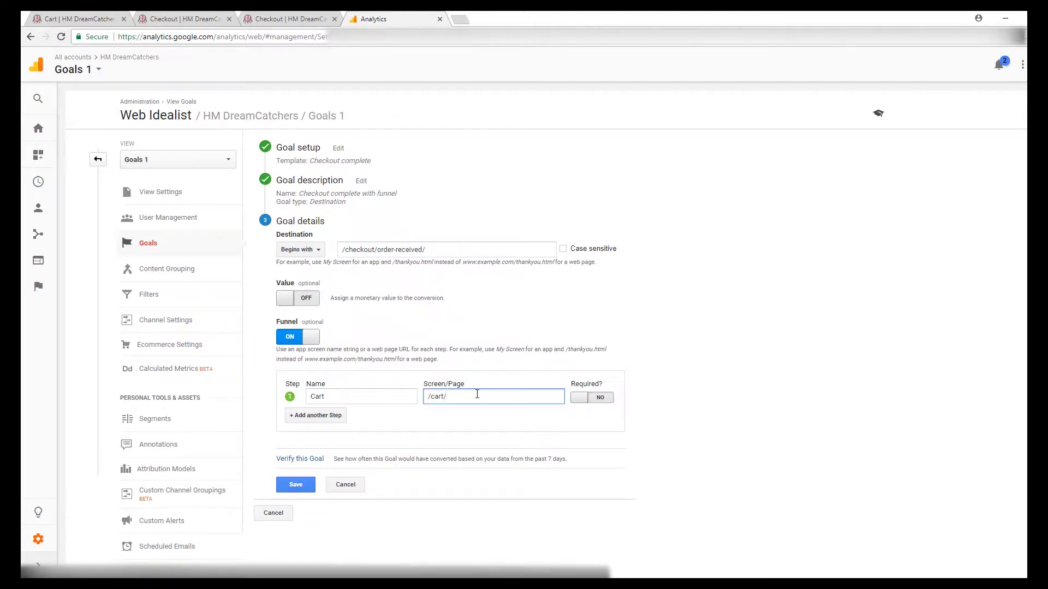
left_click(314, 417)
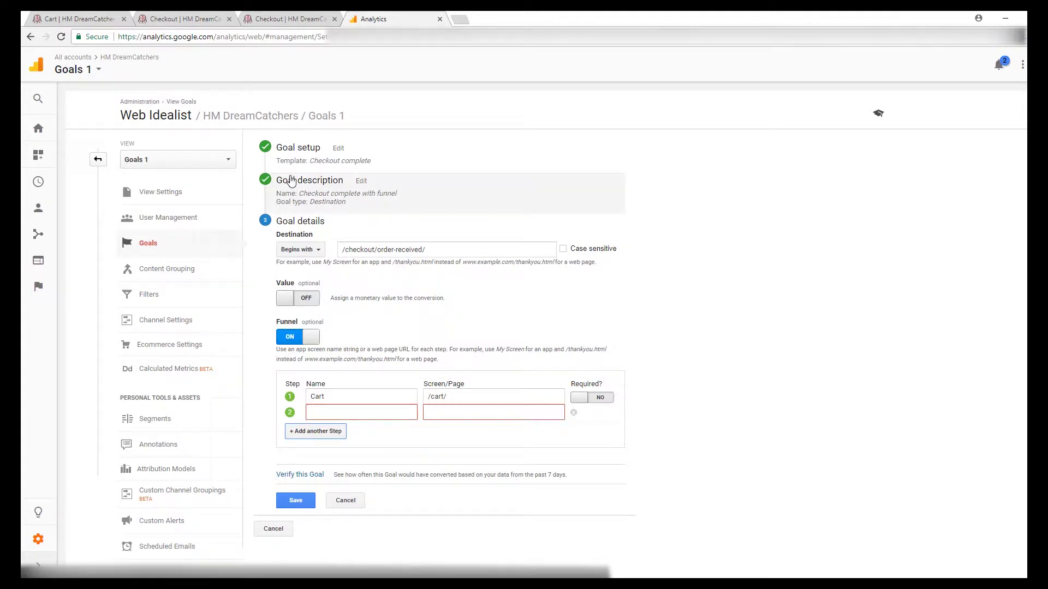
- Name funnel step 2 'Checkout' with page /checkout/ copied from the store, then save the goal
left_click(332, 416)
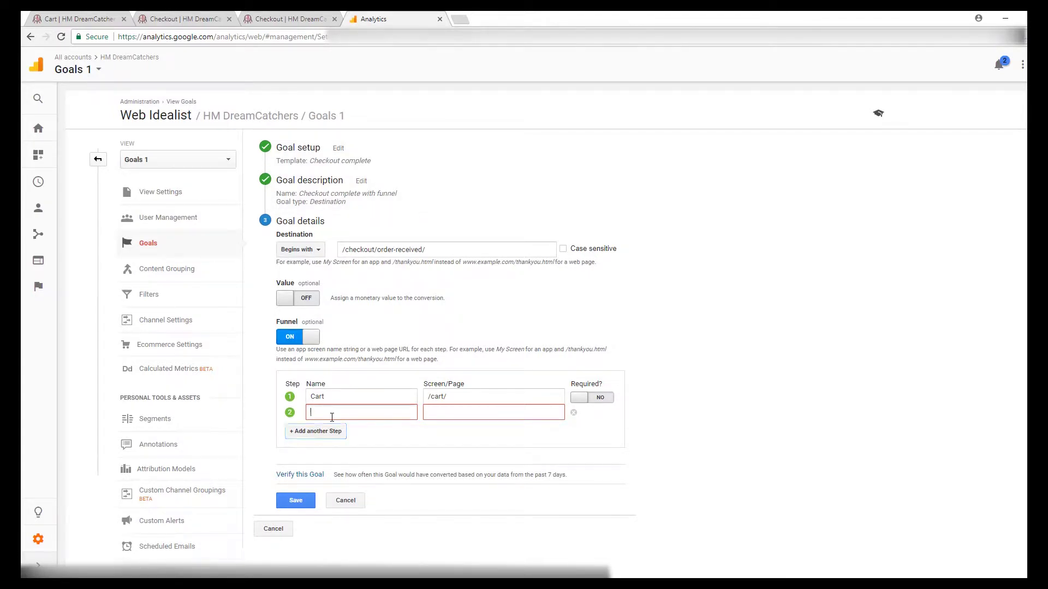
type("Checkout")
left_click(183, 18)
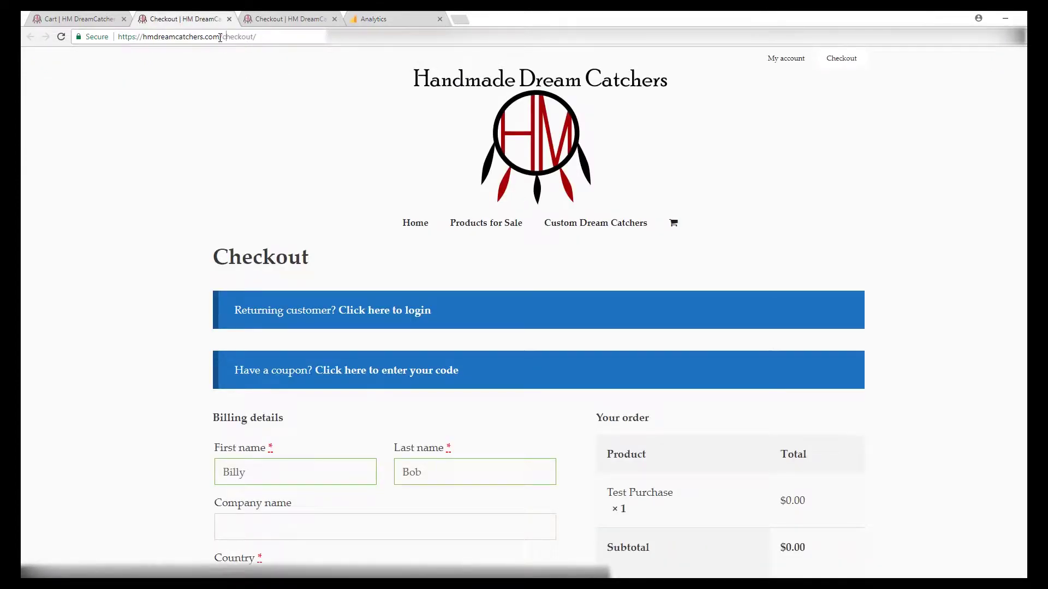
left_click_drag(220, 36, 283, 39)
key("ctrl+c")
left_click(388, 16)
left_click(475, 412)
key("ctrl+v")
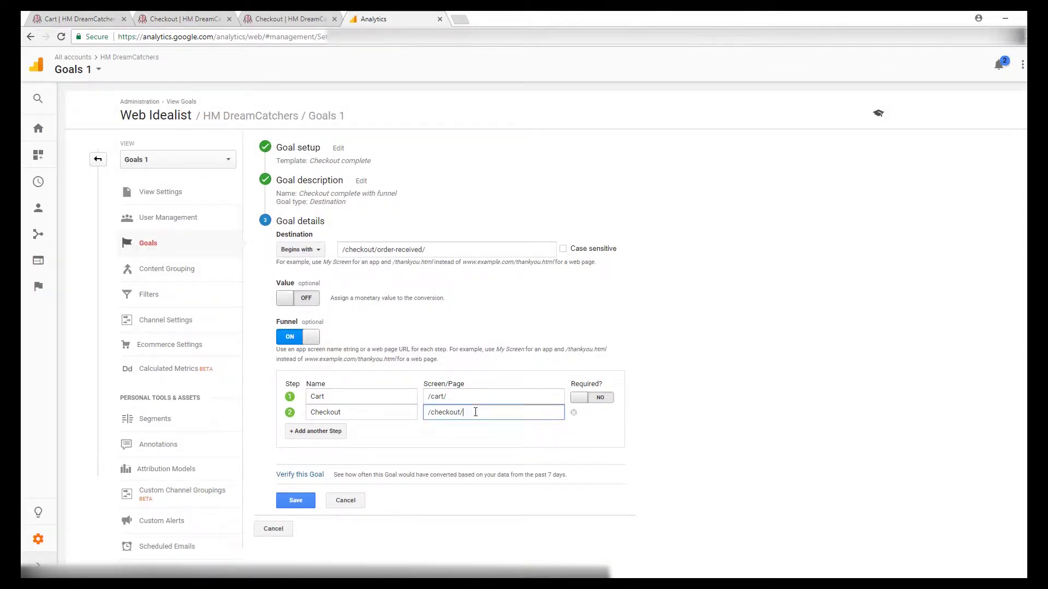
left_click(715, 425)
left_click(299, 502)
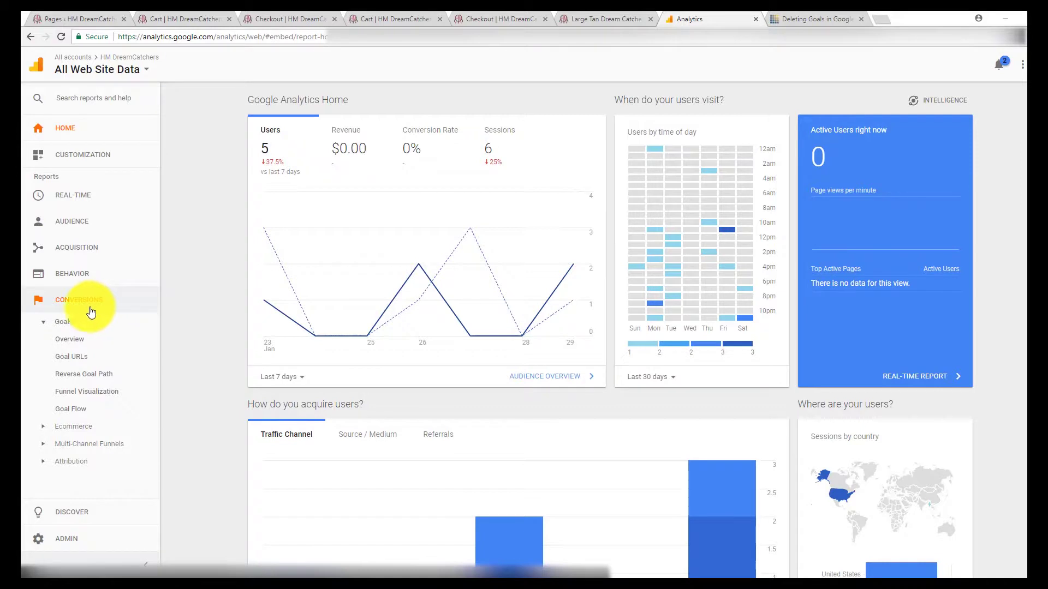
left_click(58, 312)
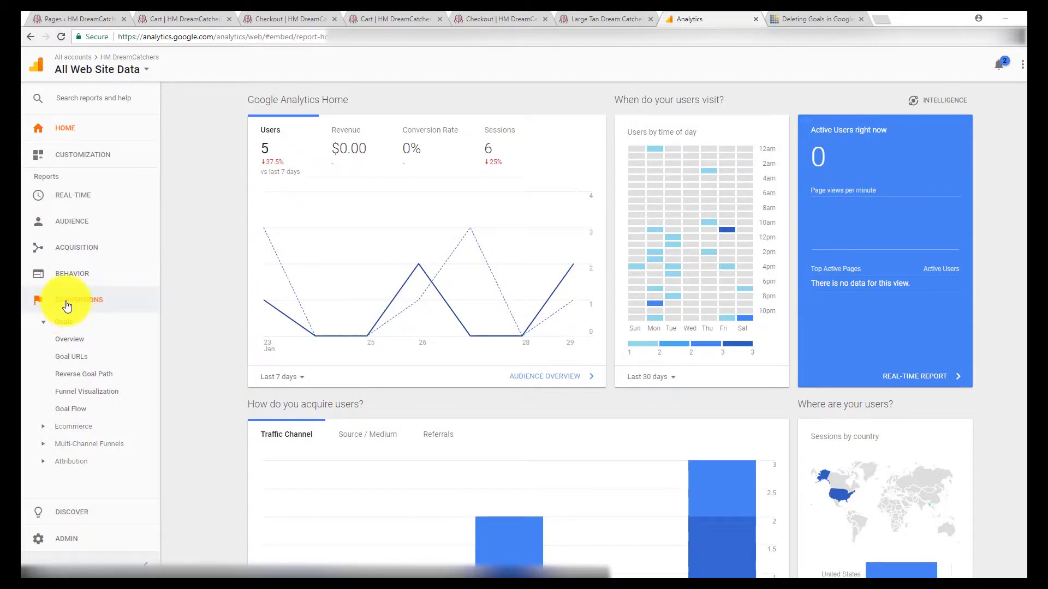
left_click(76, 343)
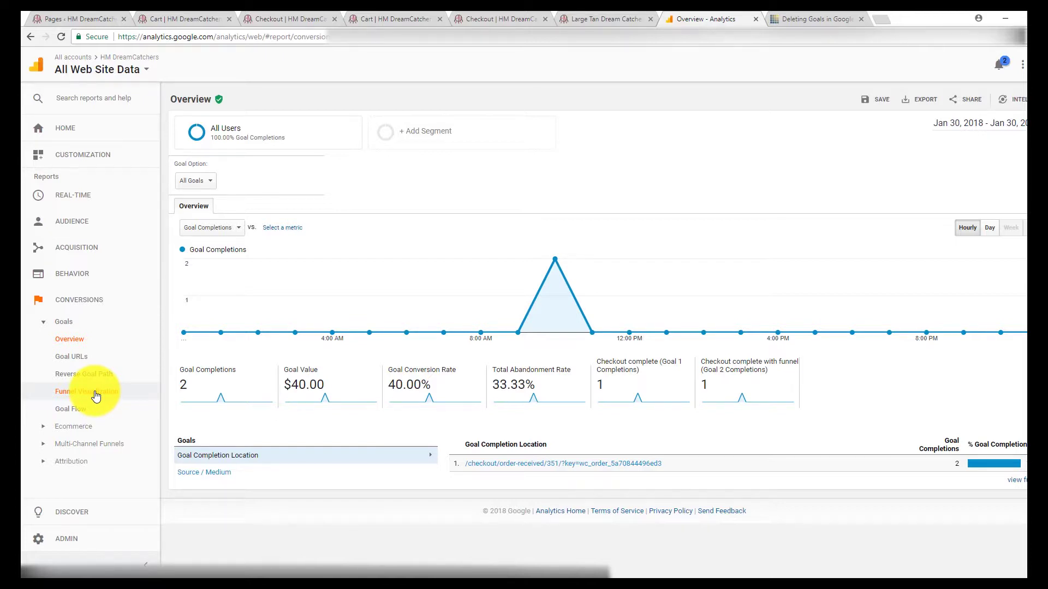
- Open the Funnel Visualization report for Goal 1: Checkout complete
left_click(96, 393)
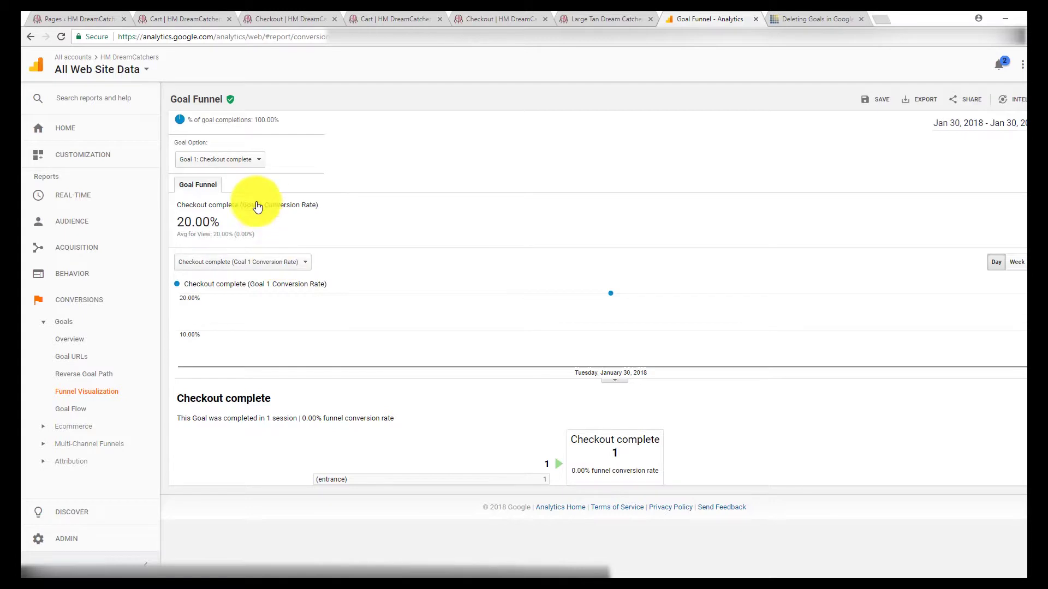
- Open the Goal Option list in the funnel report
left_click(245, 163)
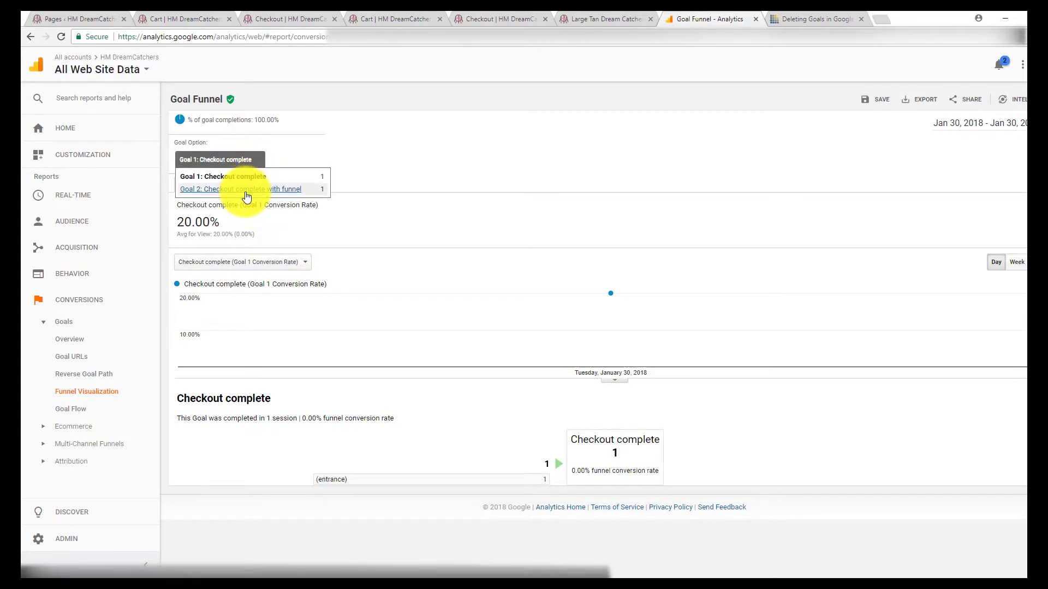
- Select Goal 2: Checkout complete with funnel and scroll to its Cart-to-Checkout funnel
left_click(246, 191)
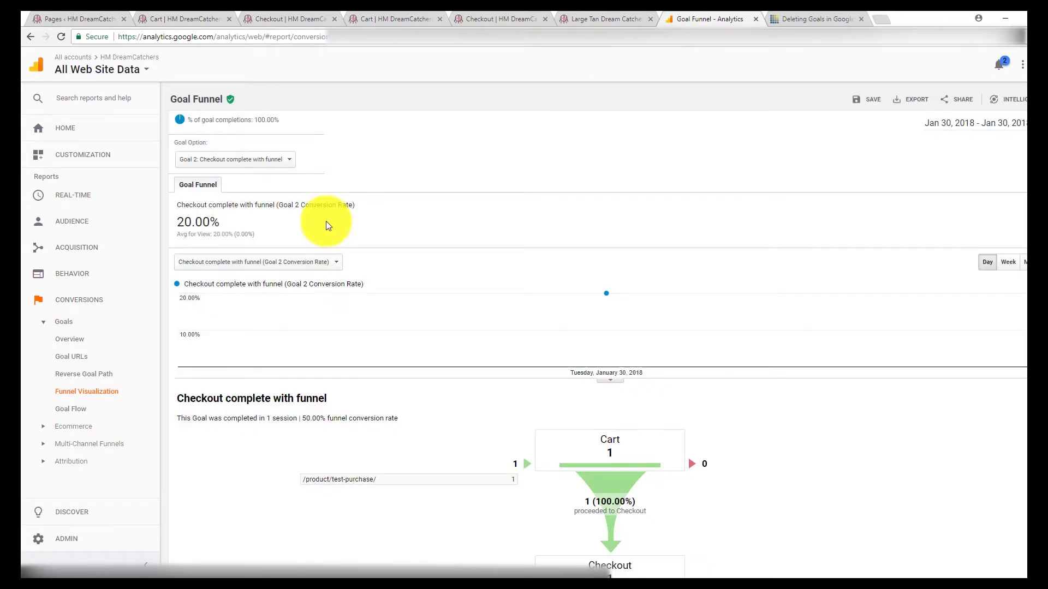
scroll(785, 433, "down", 3)
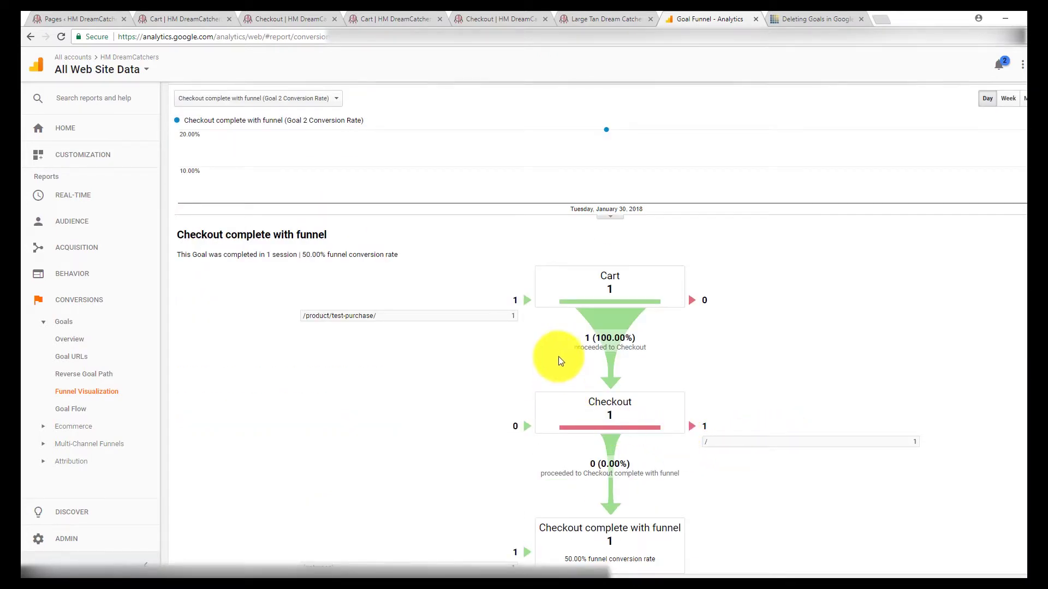
scroll(558, 360, "down", 1)
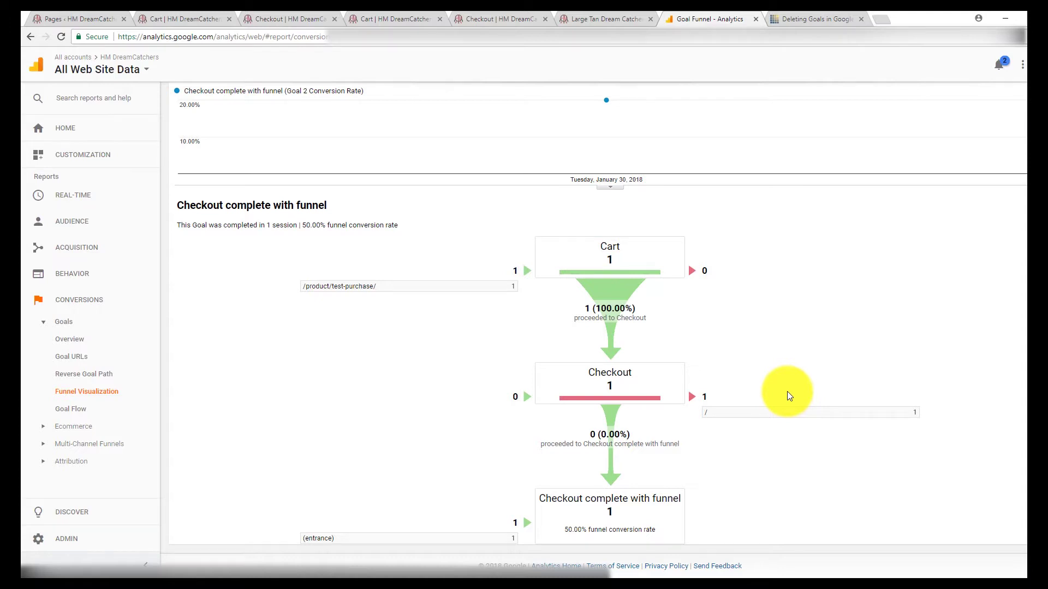
scroll(788, 398, "up", 1)
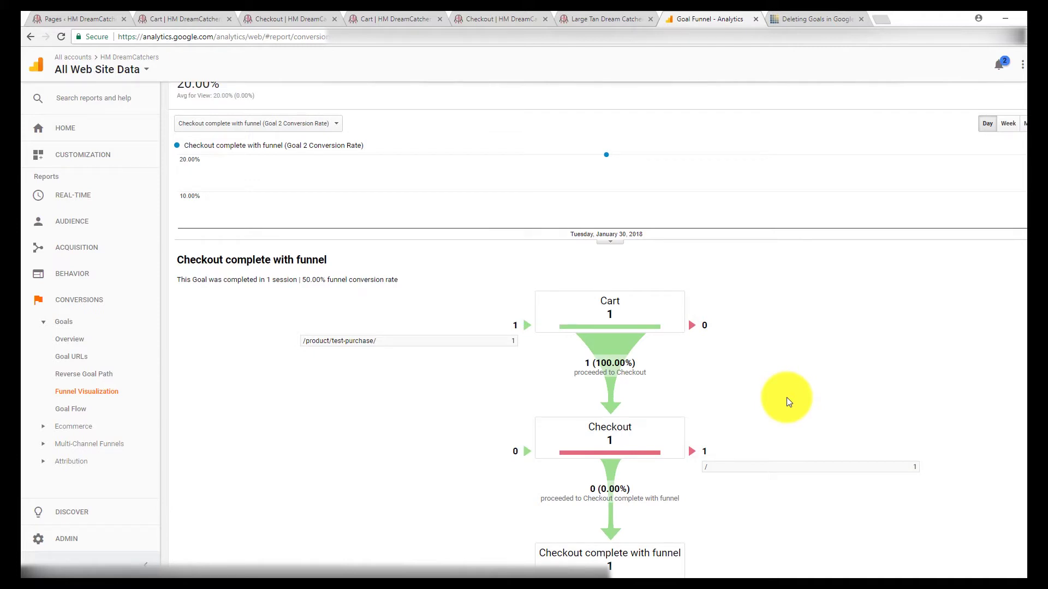
scroll(760, 403, "down", 1)
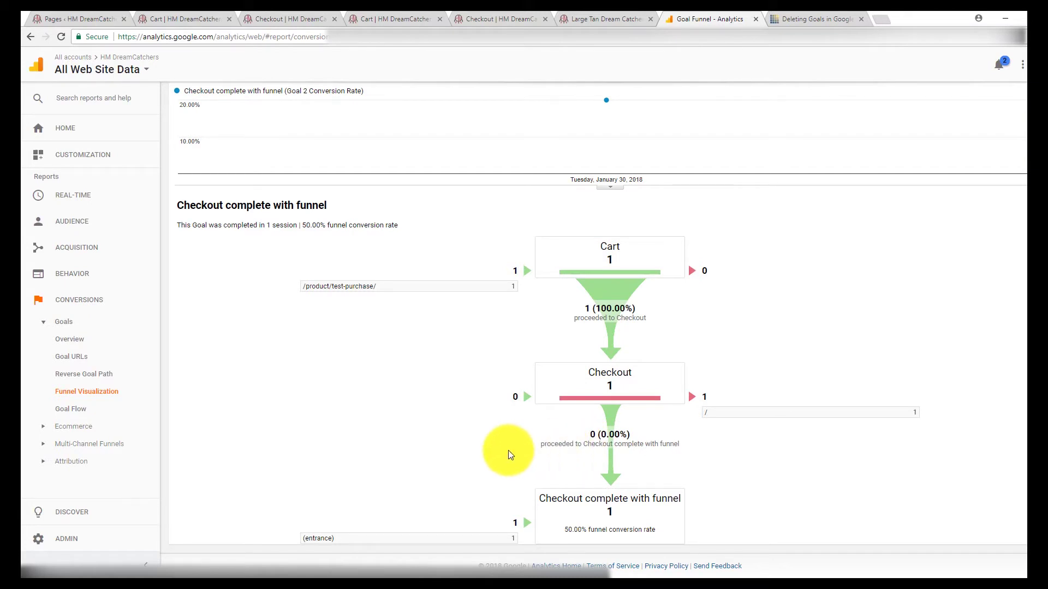
- View goal completions by Source / Medium, then switch the Goals Overview to Goal 1: Checkout complete
left_click(77, 339)
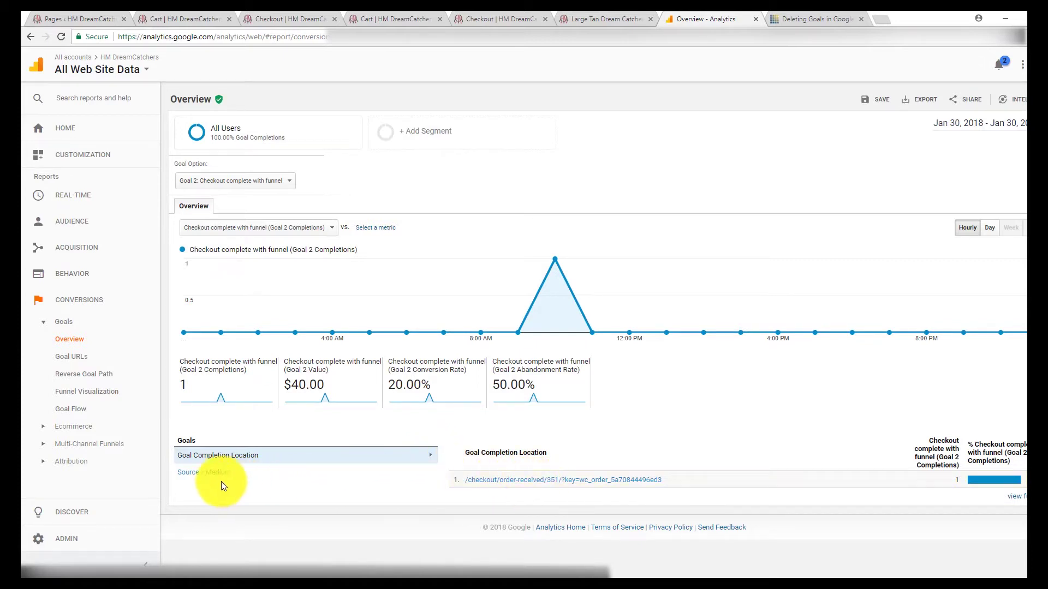
left_click(200, 474)
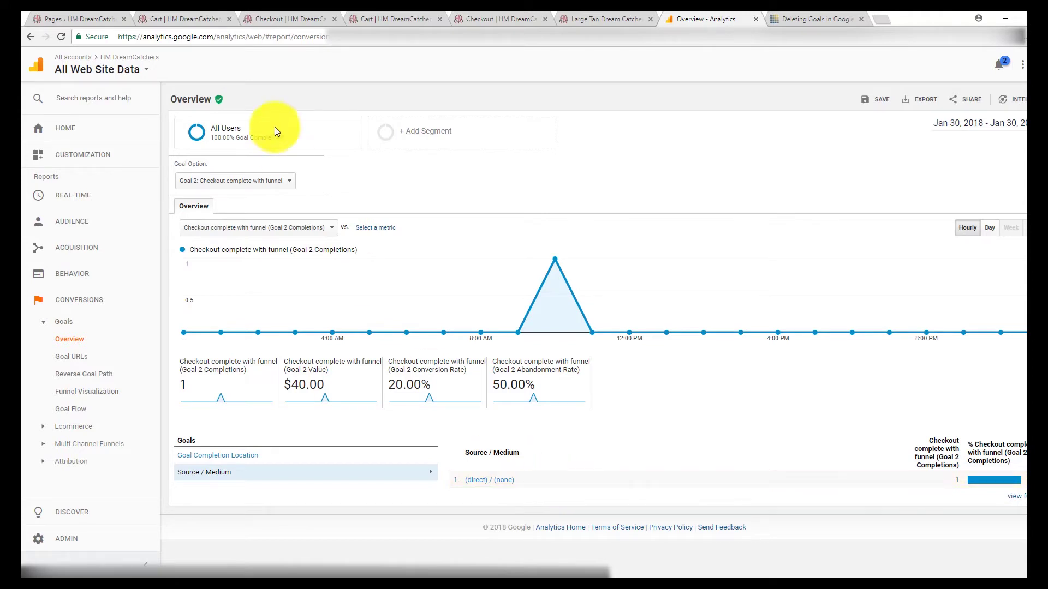
left_click(266, 183)
left_click(241, 211)
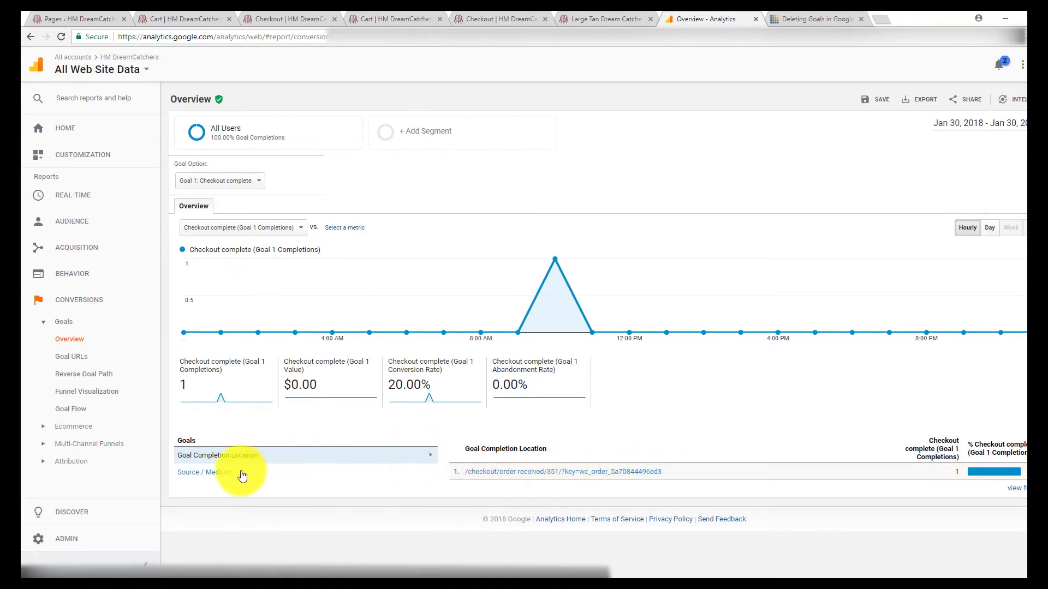
- Open the Goal URLs report for the order-received page and switch to the Checkout complete with funnel goal
left_click(527, 478)
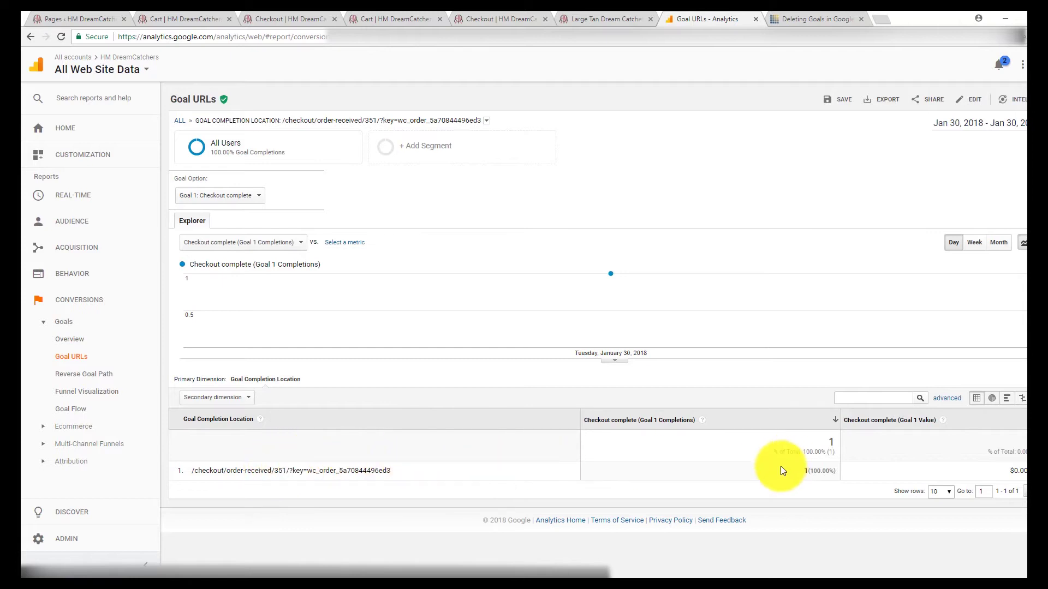
left_click(243, 197)
left_click(237, 237)
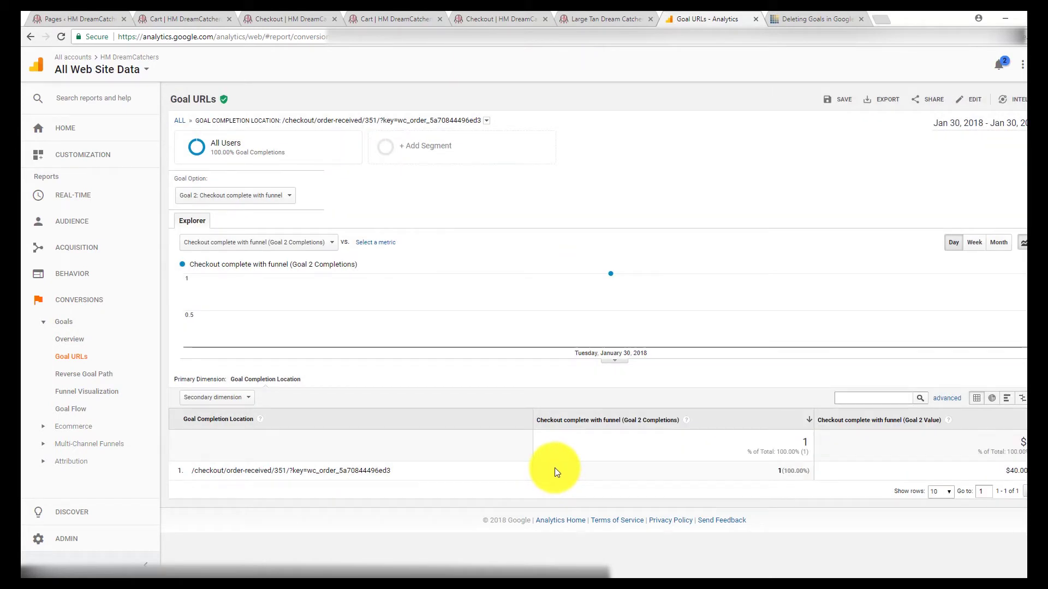
- Add Goal Previous Step - 2 from Goal Conversions as the secondary dimension
left_click(246, 403)
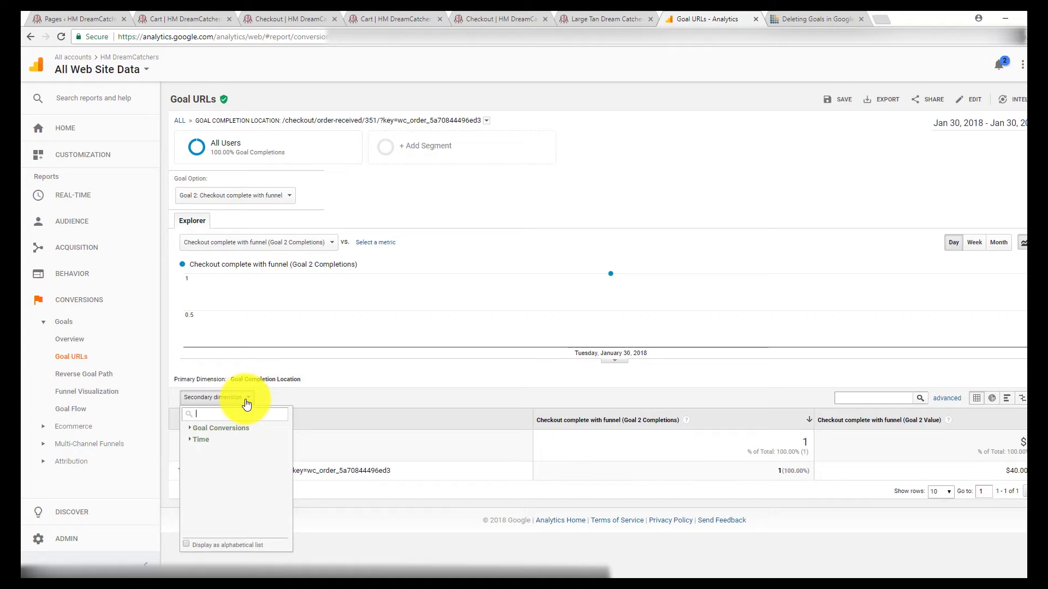
left_click(203, 441)
scroll(241, 479, "down", 2)
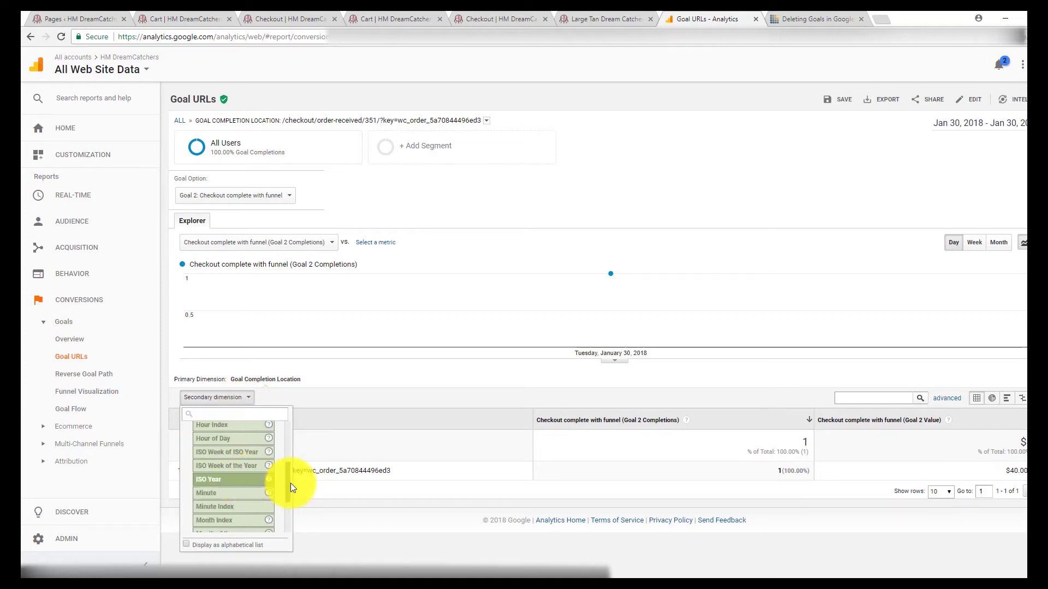
left_click_drag(290, 487, 279, 447)
scroll(202, 428, "up", 1)
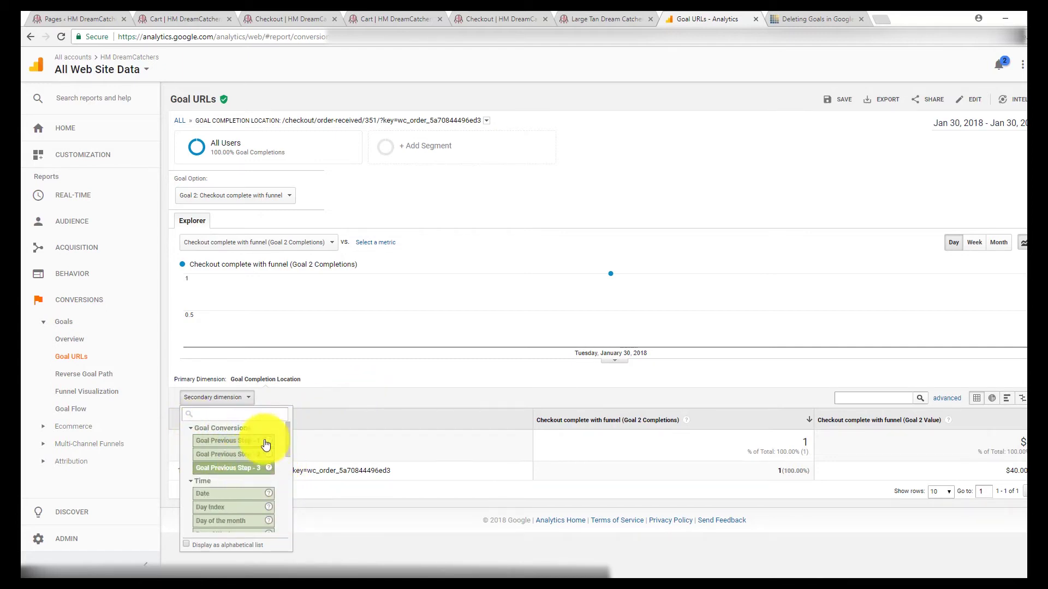
left_click(242, 460)
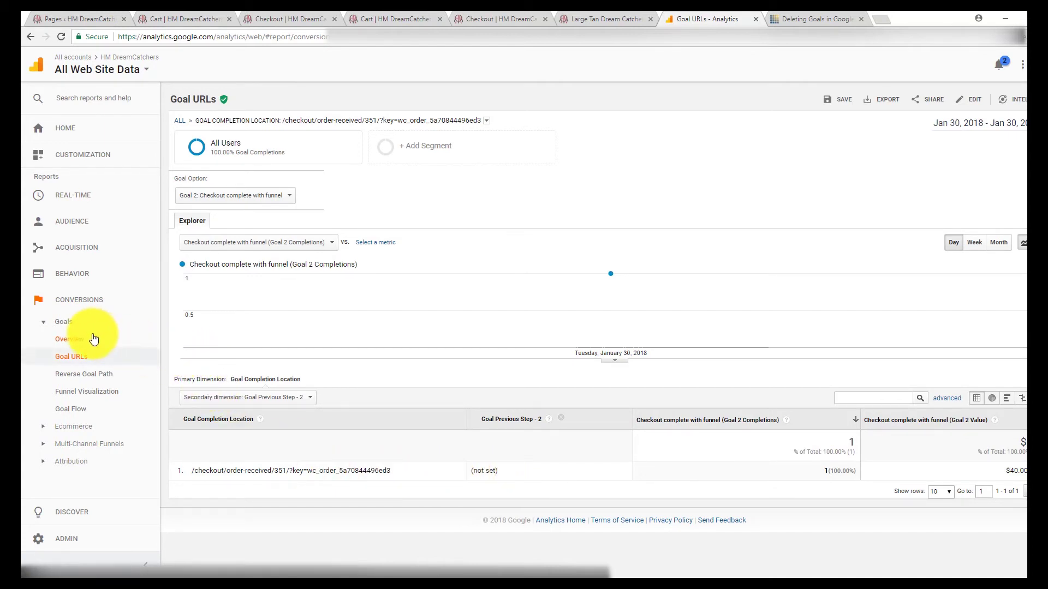
- Open Acquisition > All Traffic > Source/Medium to see sessions and Goal 2 conversions by source
left_click(76, 258)
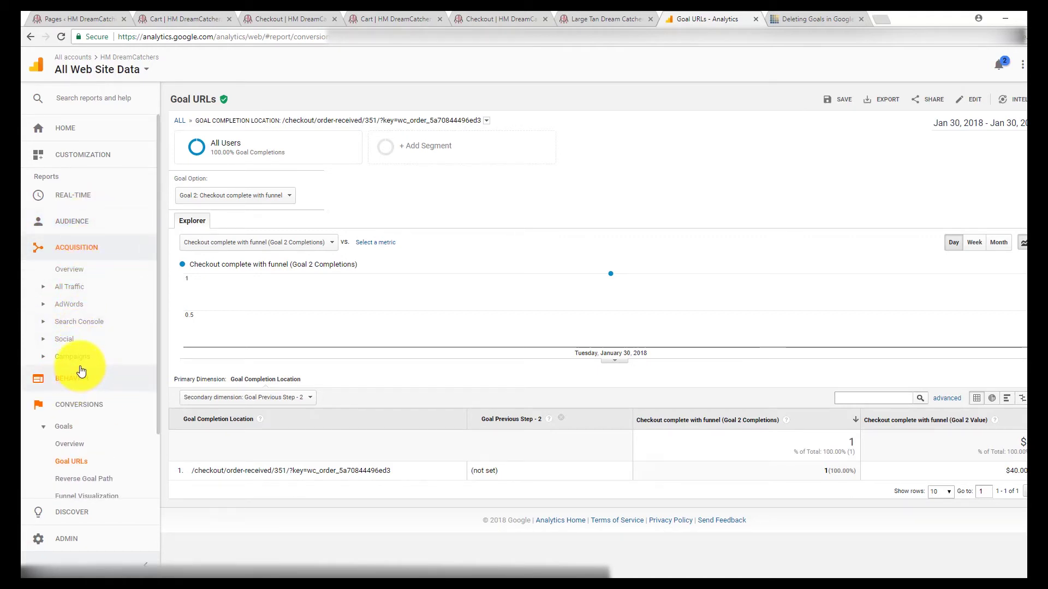
left_click(76, 289)
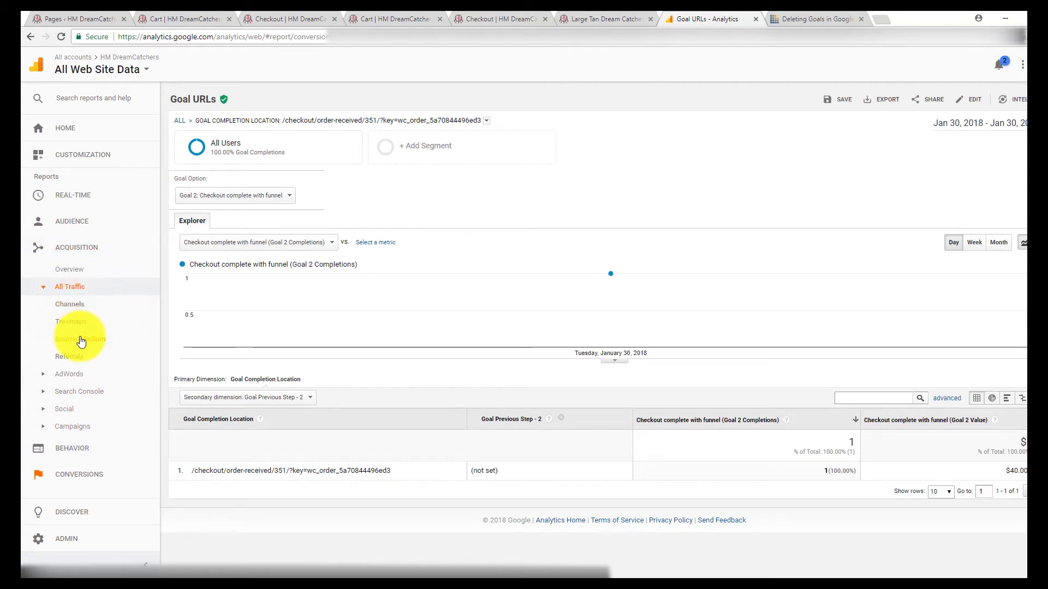
left_click(80, 339)
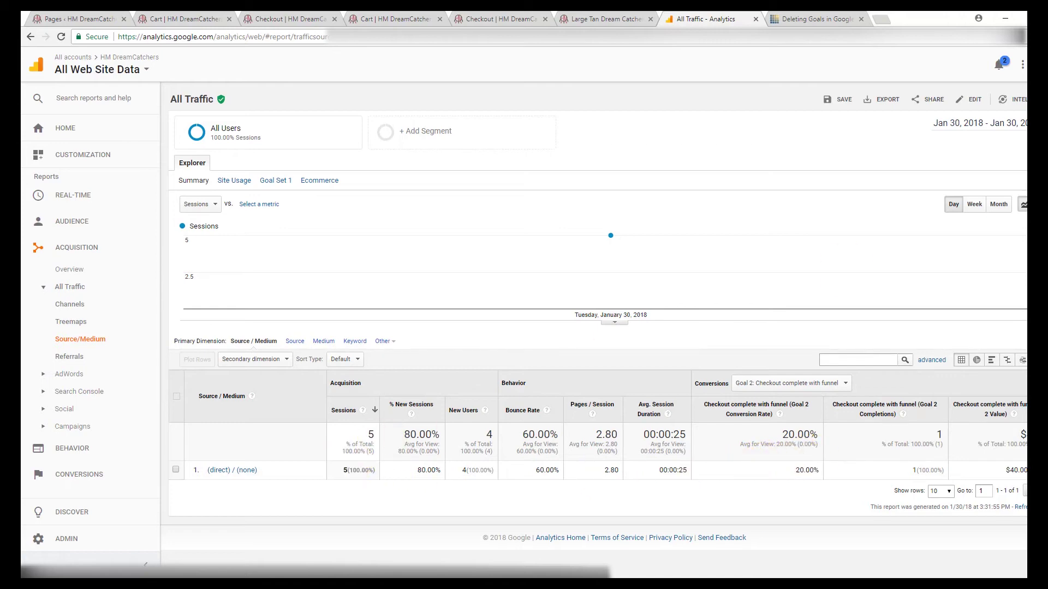
- Change the report's date range to start on Jan 1, 2018, revealing 29 sessions across five sources
left_click(1009, 123)
left_click(853, 157)
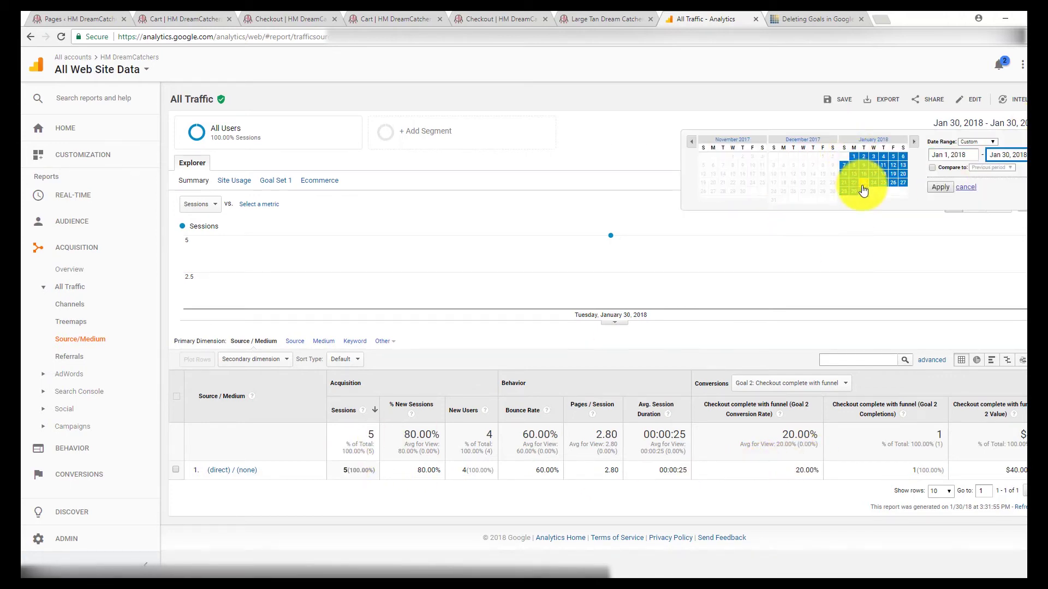
left_click(942, 189)
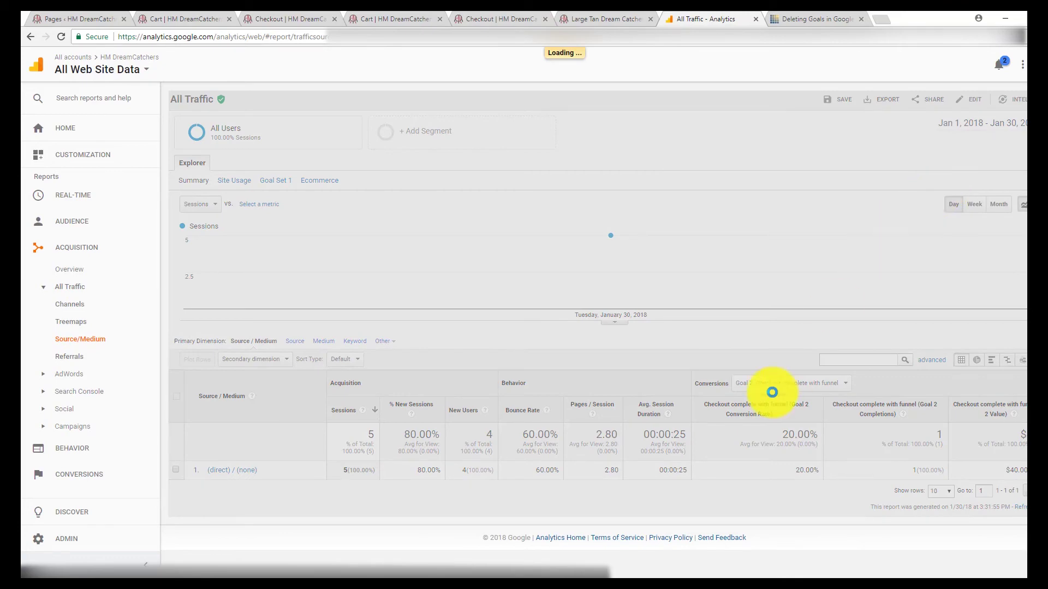
scroll(750, 410, "down", 1)
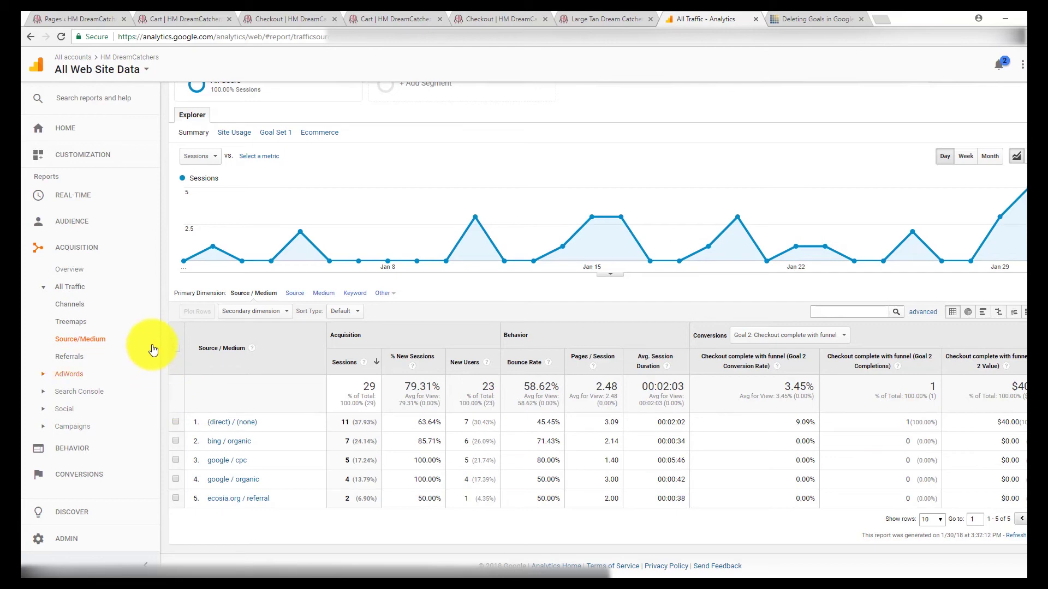
left_click(79, 224)
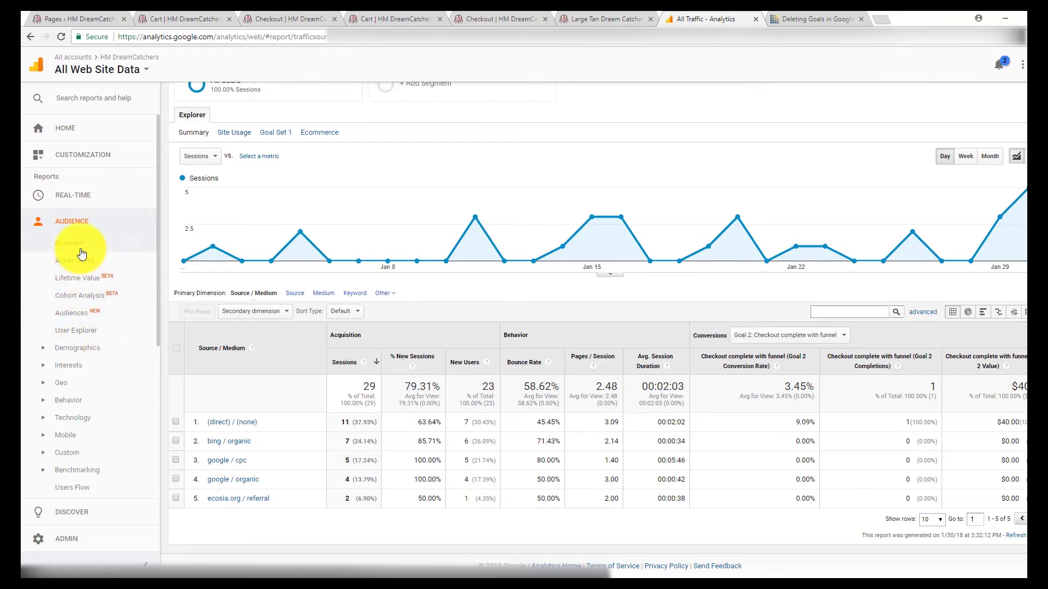
- Open the Audience > Geo > Location report and drill into the United States by region
left_click(77, 385)
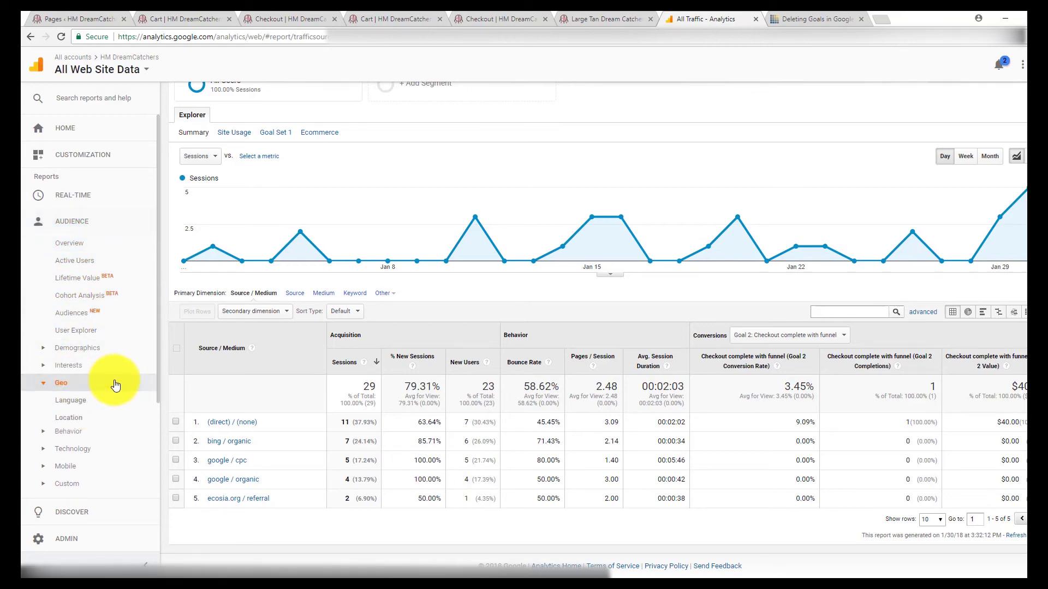
left_click(82, 419)
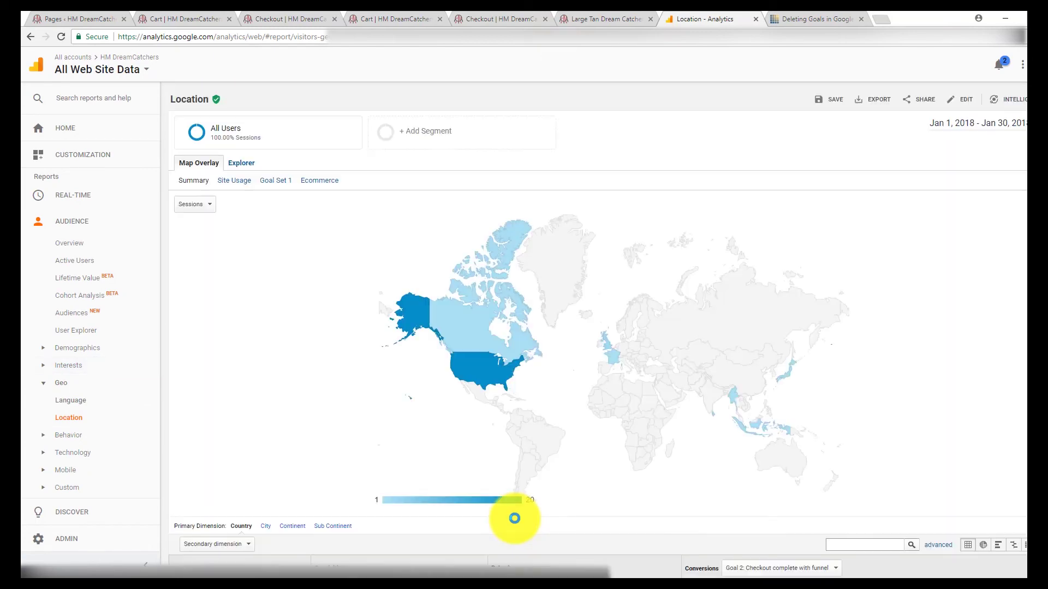
scroll(515, 518, "down", 5)
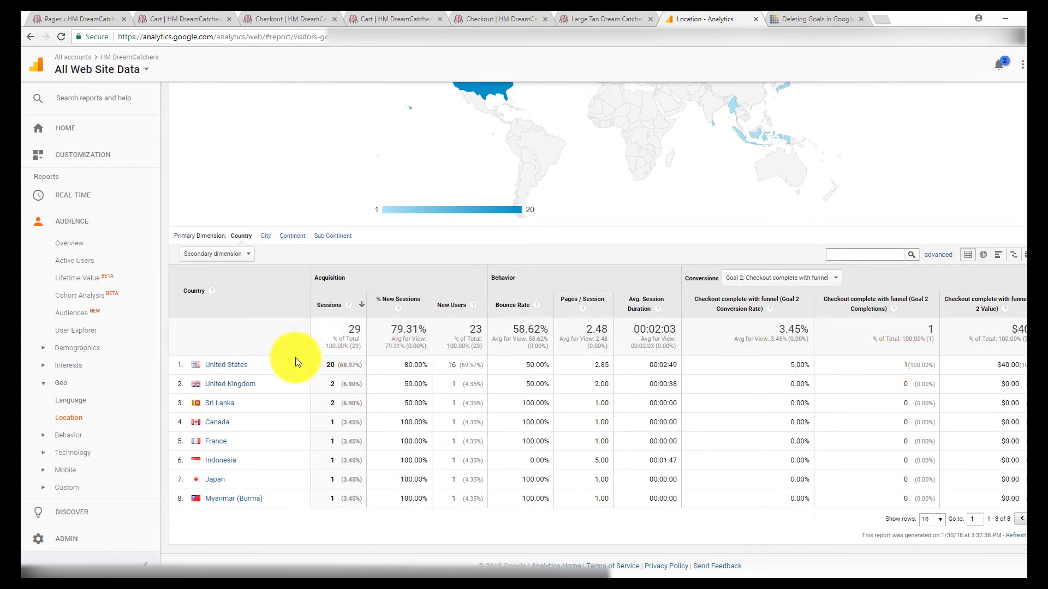
scroll(295, 377, "up", 2)
left_click(221, 475)
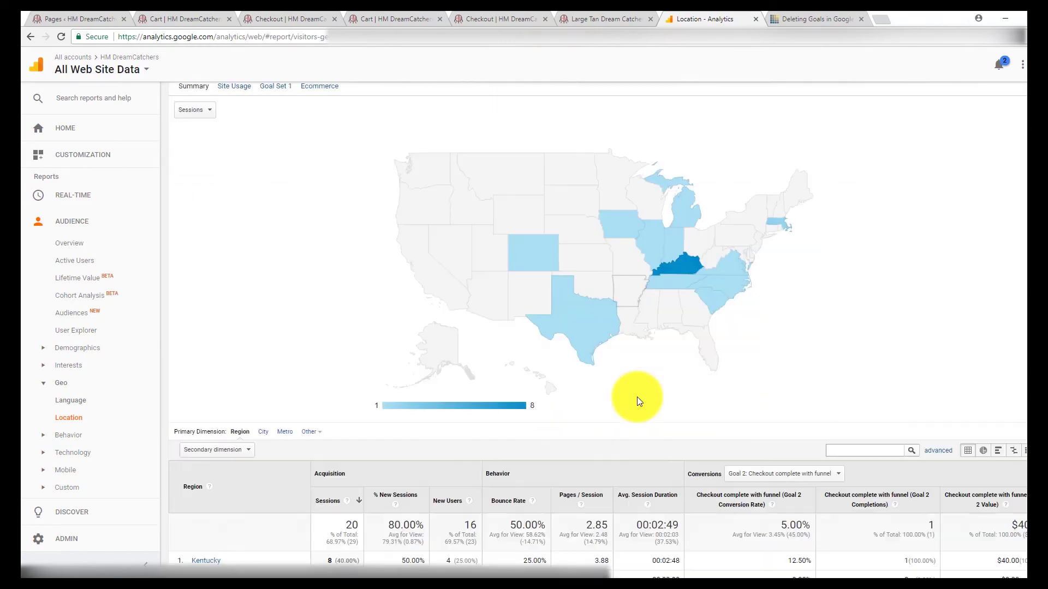
- Drill into Kentucky to see Louisville (7 sessions, $40.00 completion) and Cold Spring (1 session)
scroll(639, 402, "down", 3)
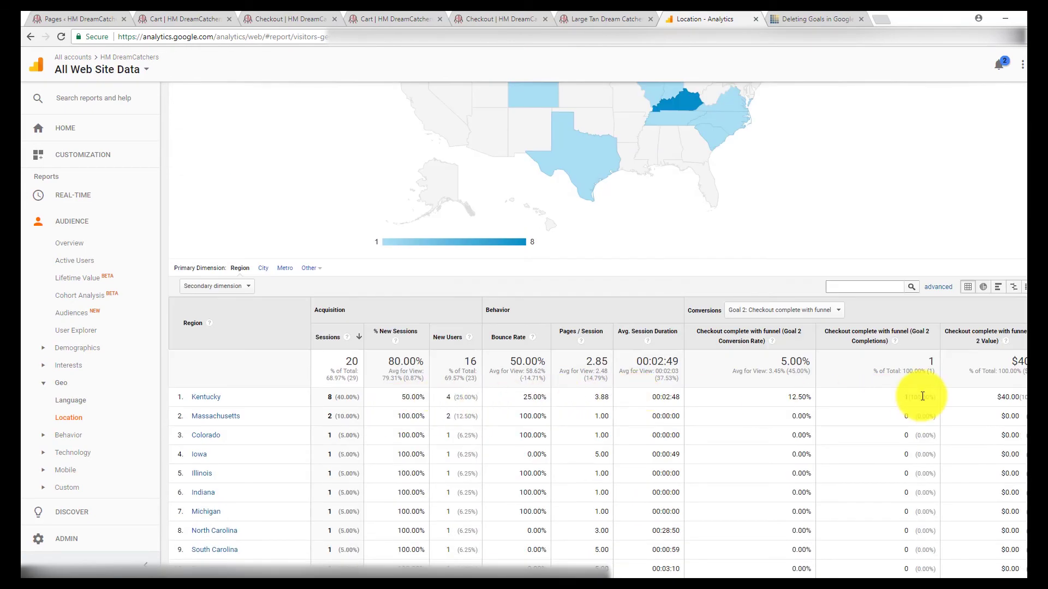
scroll(922, 403, "up", 2)
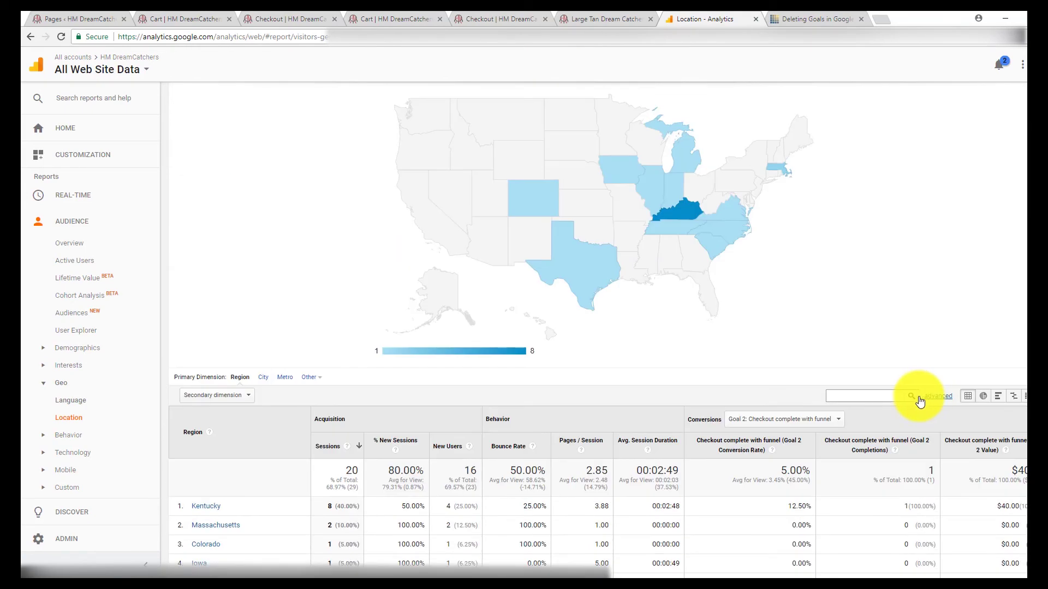
left_click(206, 506)
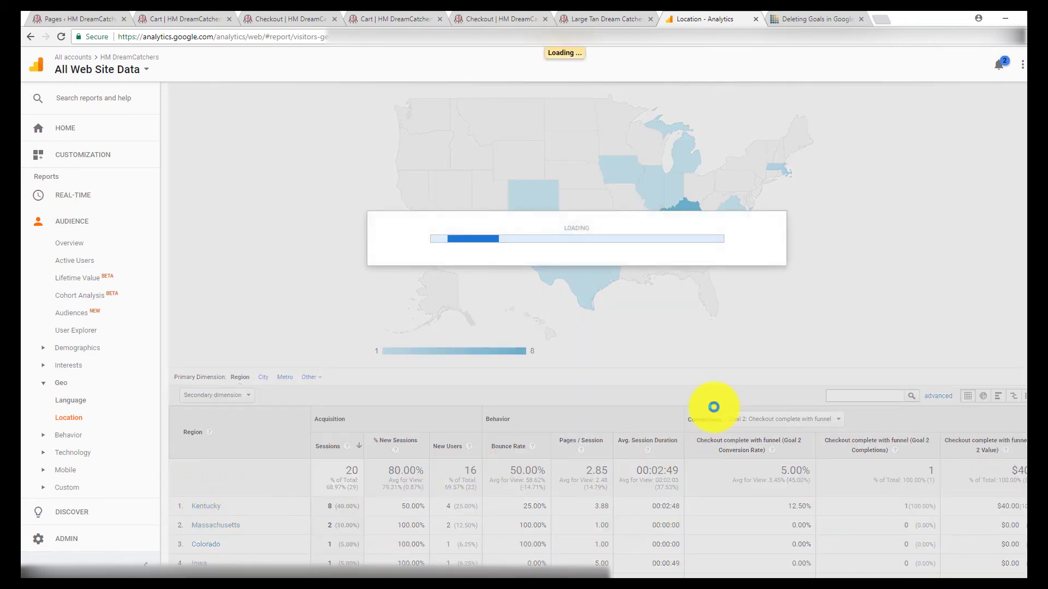
scroll(714, 407, "down", 1)
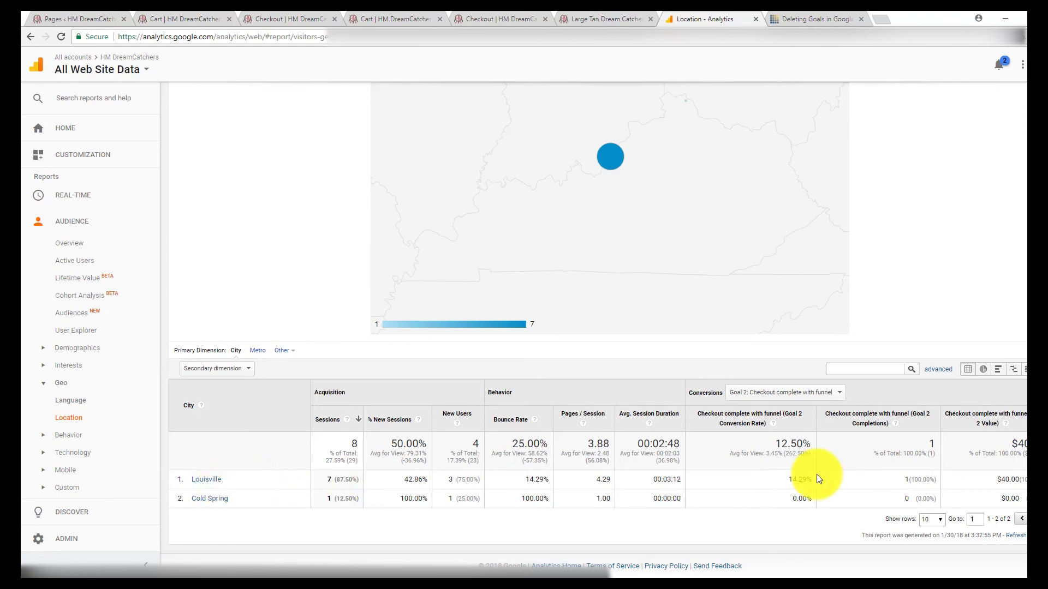
scroll(816, 478, "up", 4)
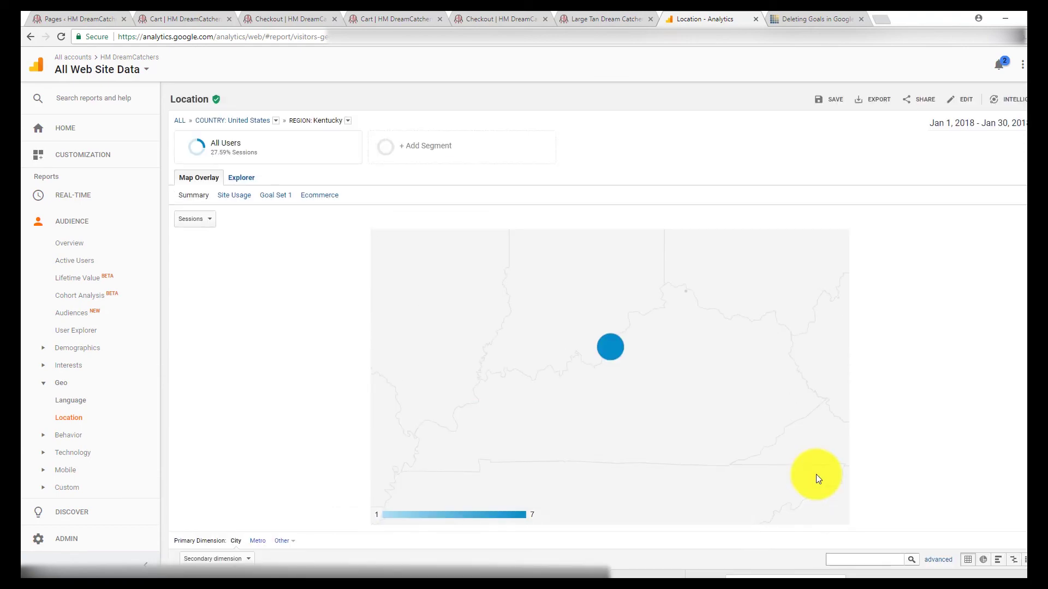
scroll(816, 478, "down", 3)
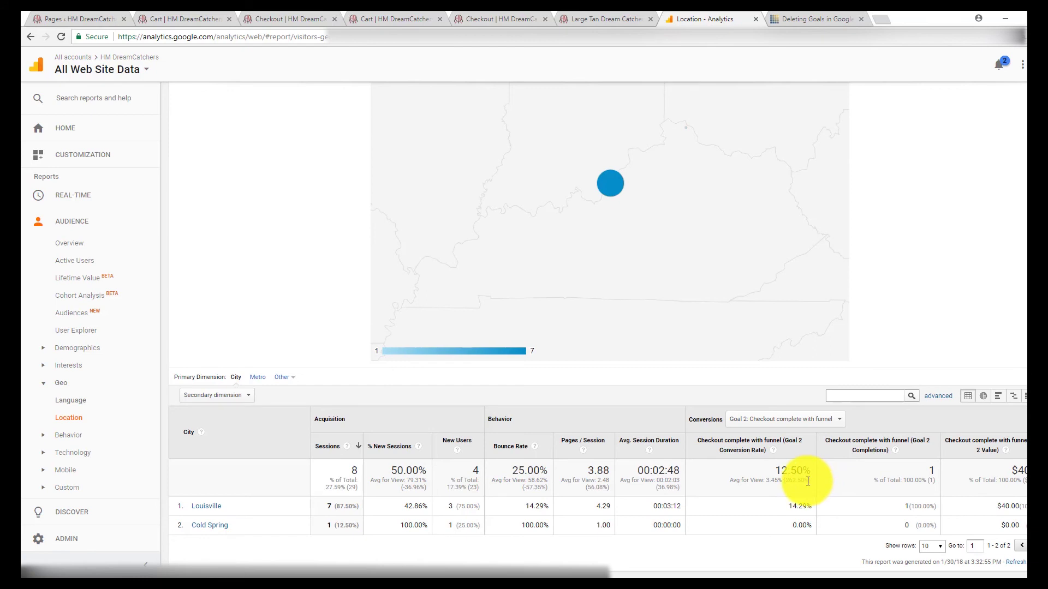